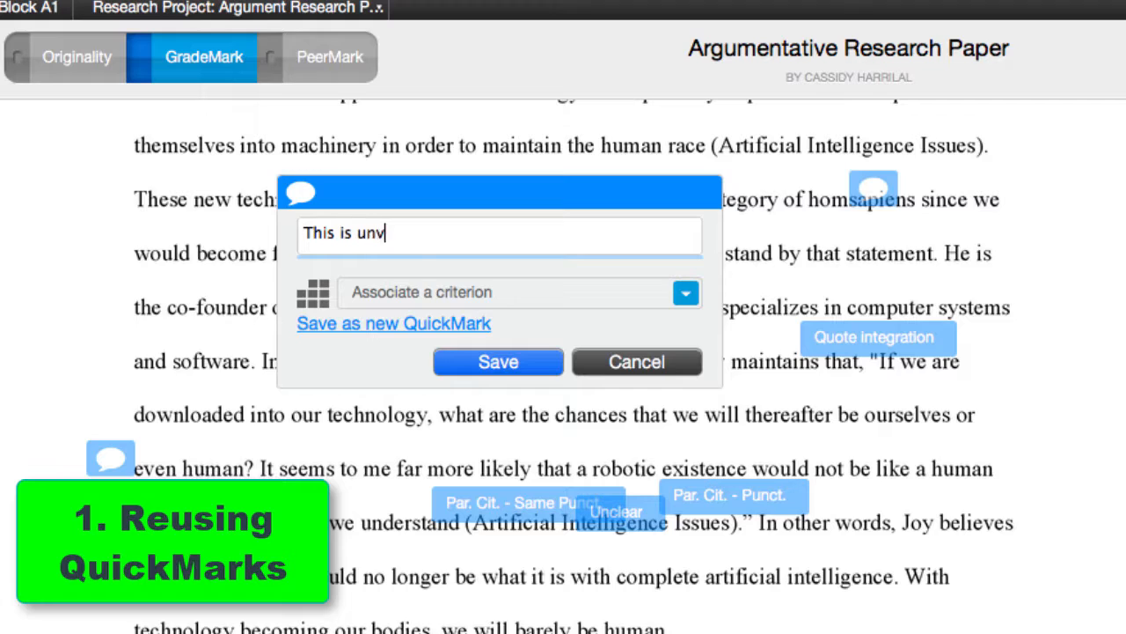
# Step: Complete the bubble comment at "technology humans" so it reads "This is unclear and should be reworded."
pyautogui.press('BackSpace')
pyautogui.write('clear and ')
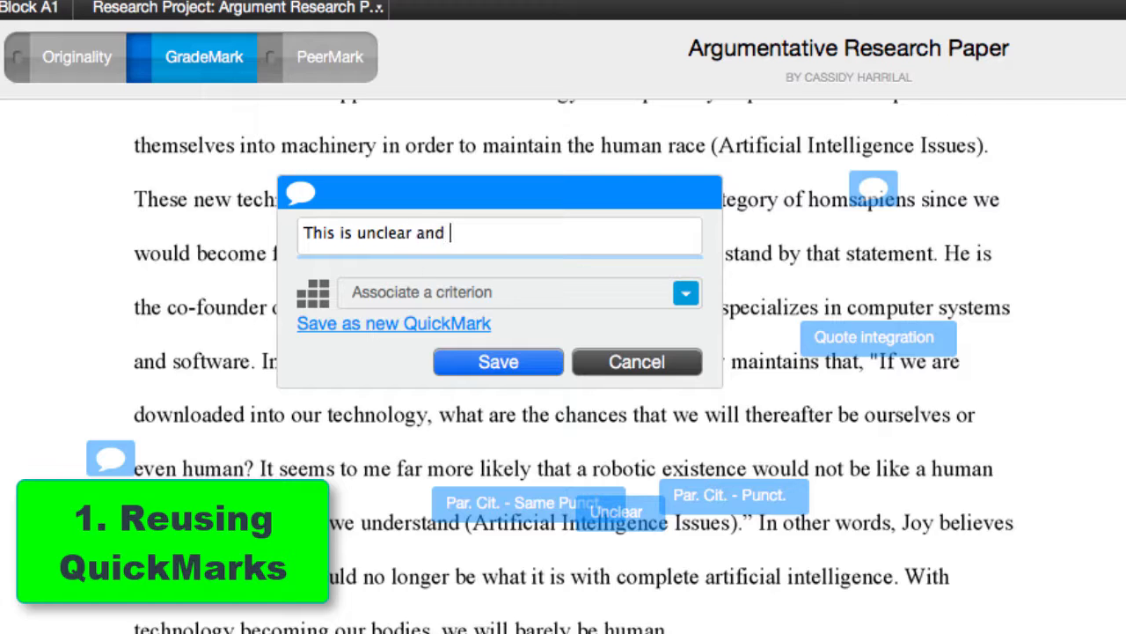
pyautogui.write('should be ')
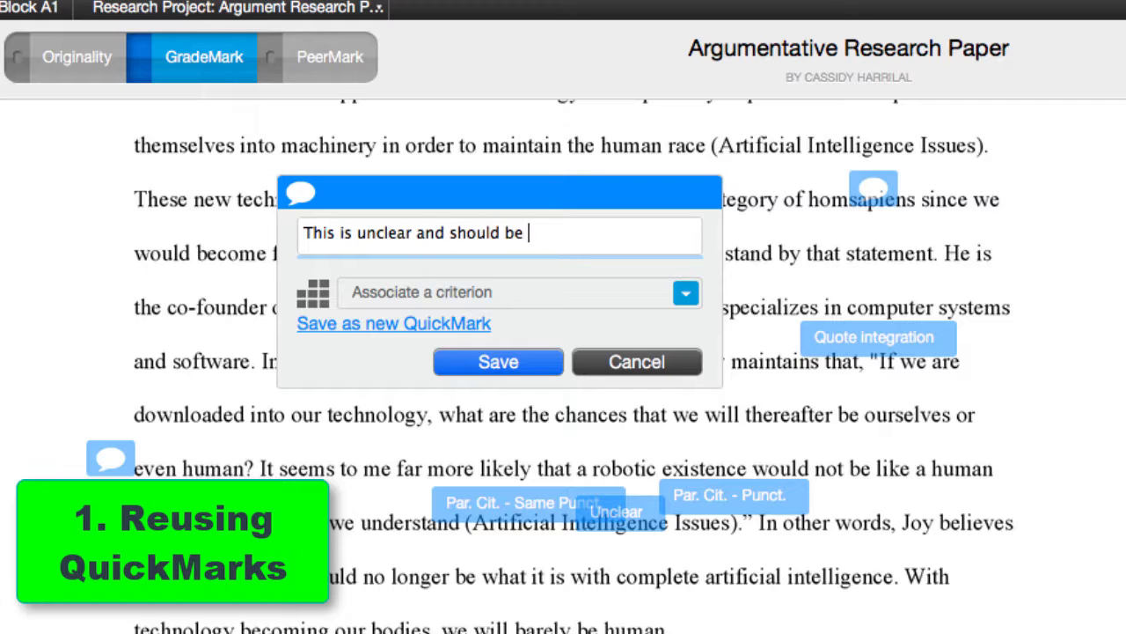
pyautogui.write('reworded.')
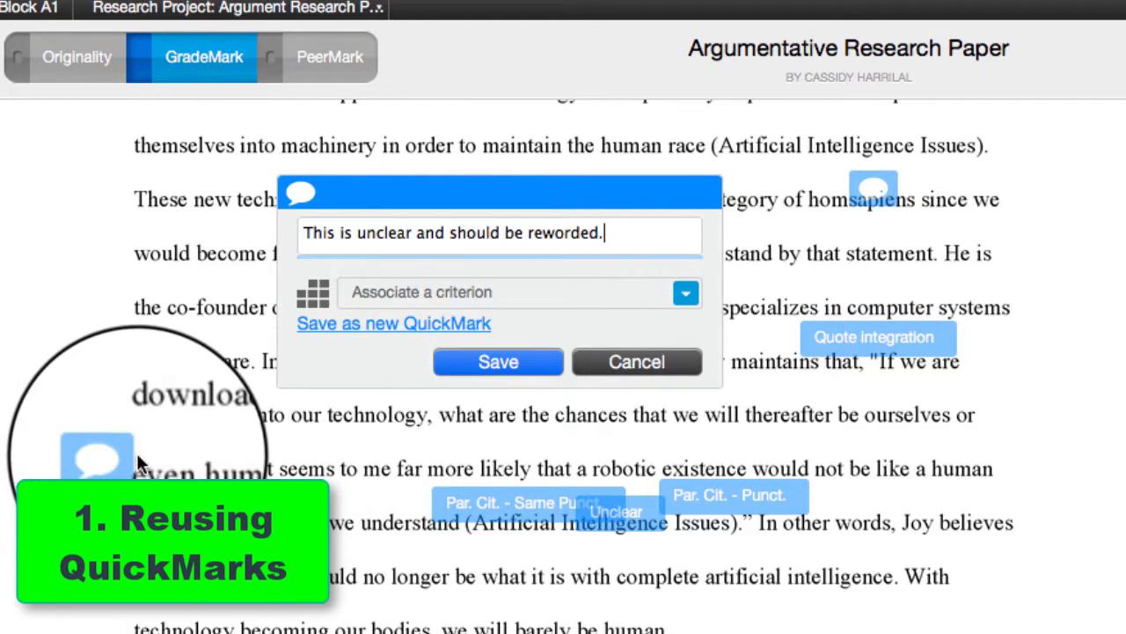
pyautogui.moveTo(117, 457)
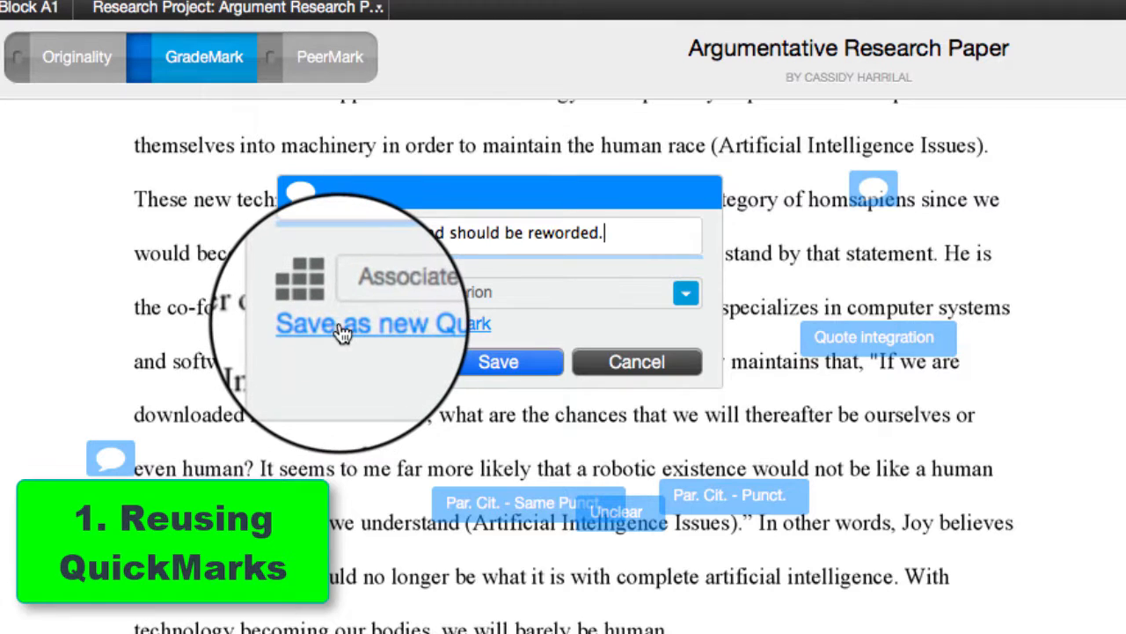
# Step: Save the comment as a new QuickMark titled "Unclear" in the CC - Argument Research Paper set
pyautogui.click(343, 327)
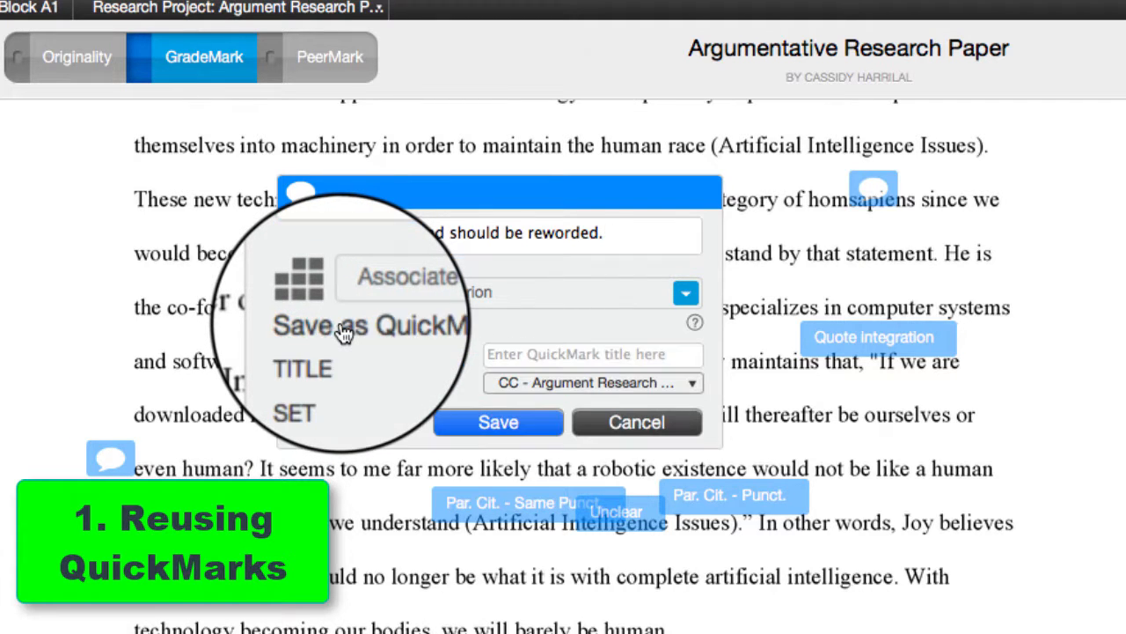
pyautogui.click(535, 359)
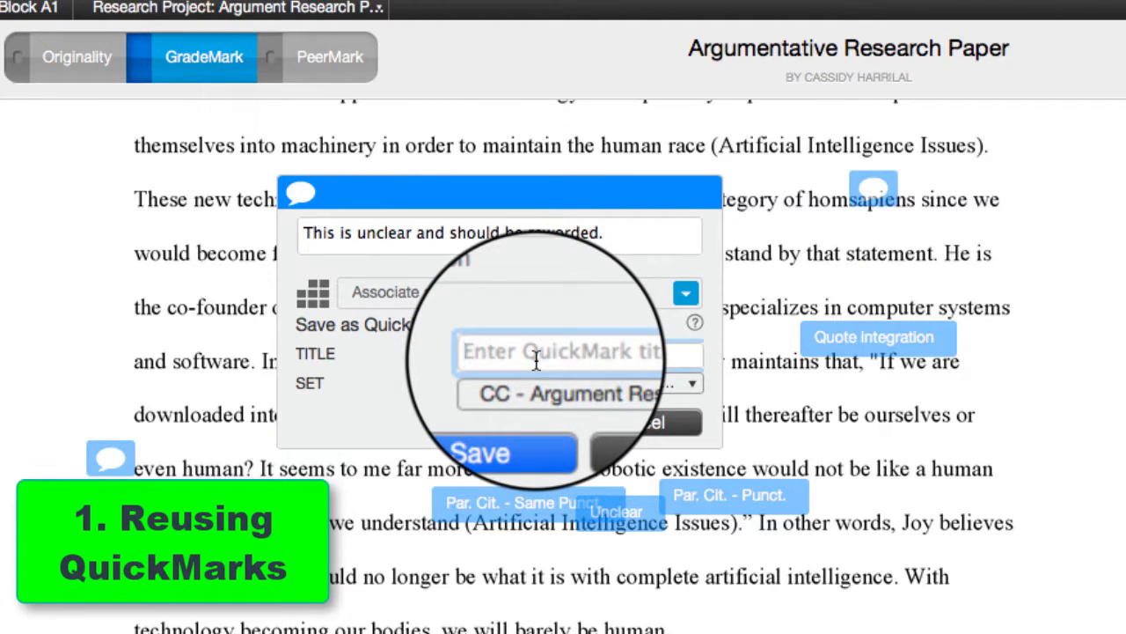
pyautogui.write('U')
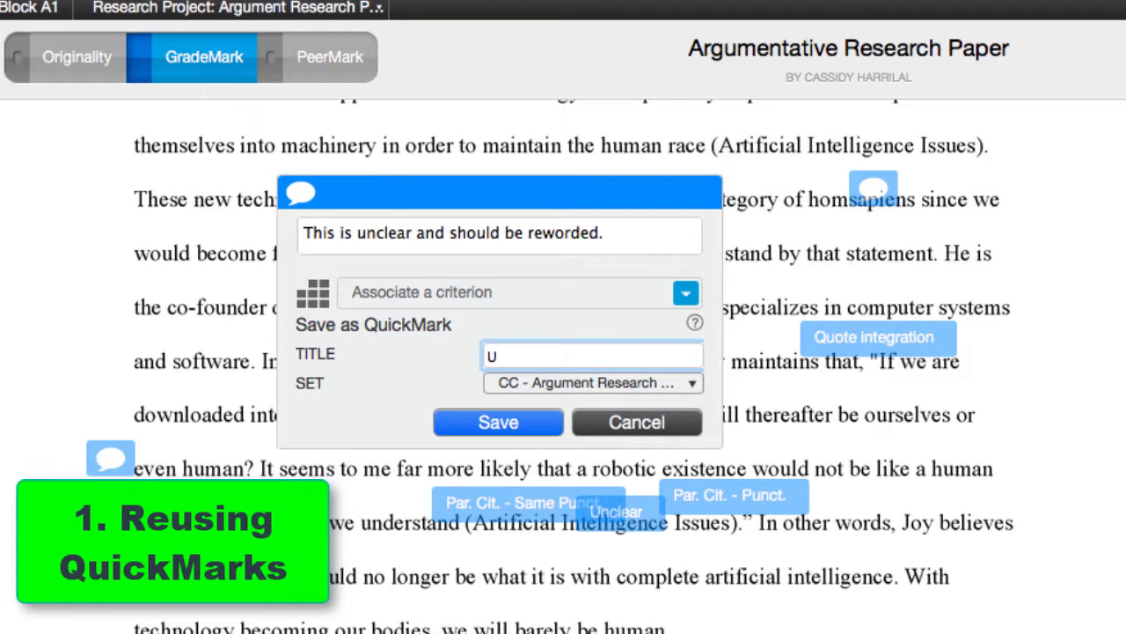
pyautogui.write('nclear')
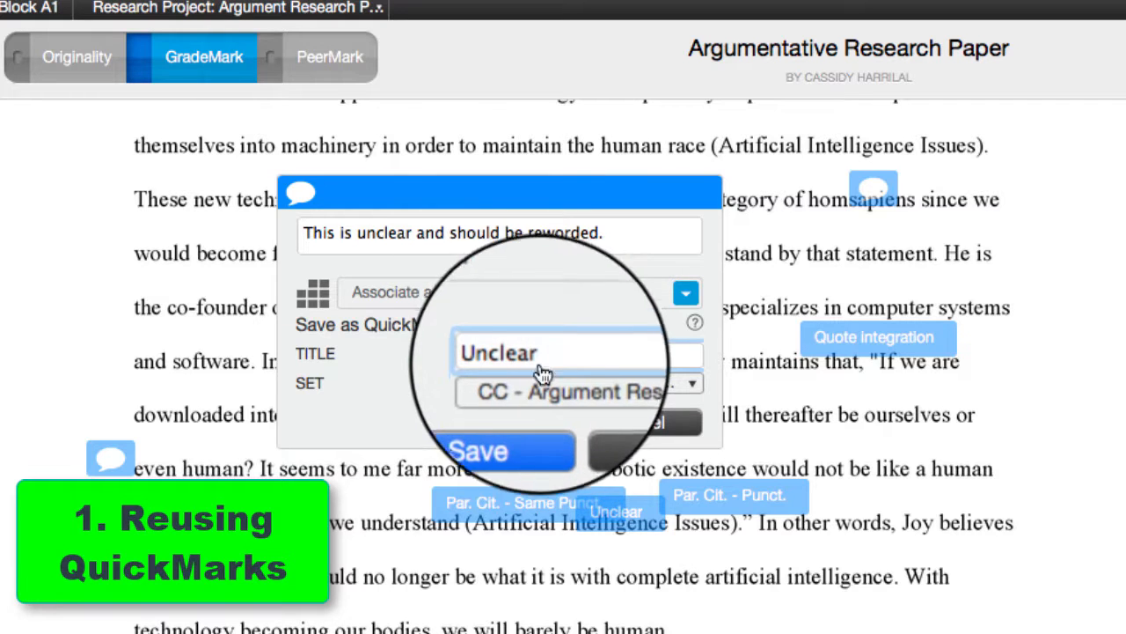
pyautogui.click(511, 426)
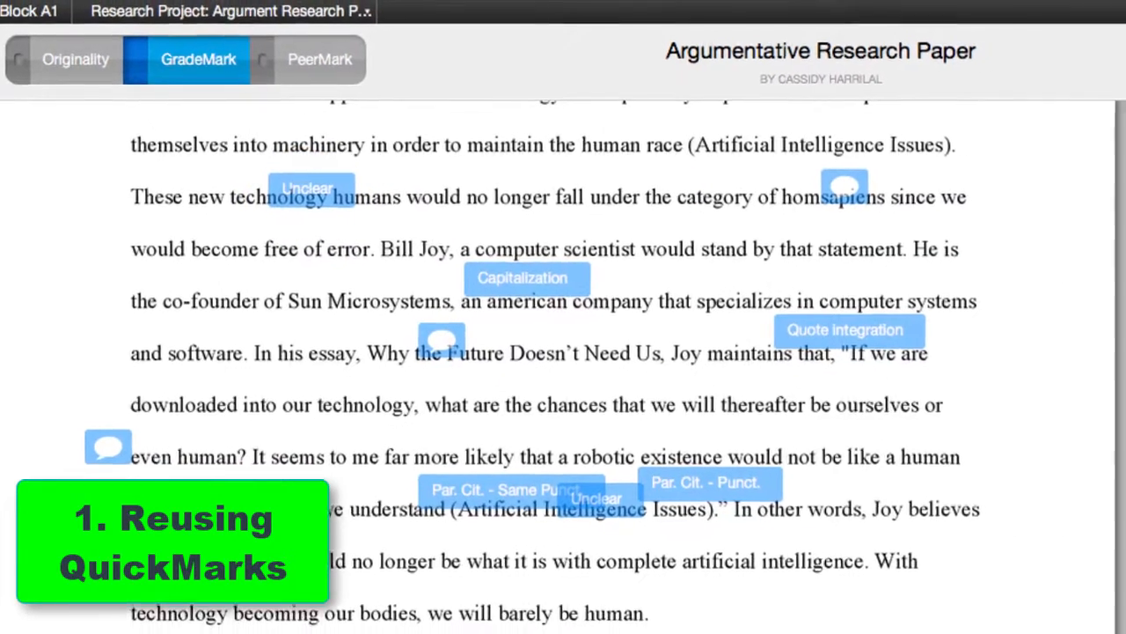
# Step: Try placing the saved Unclear QuickMark on the paper just above the "Moreover" paragraph, and delete that copy
pyautogui.scroll(-2, 1113, 379)
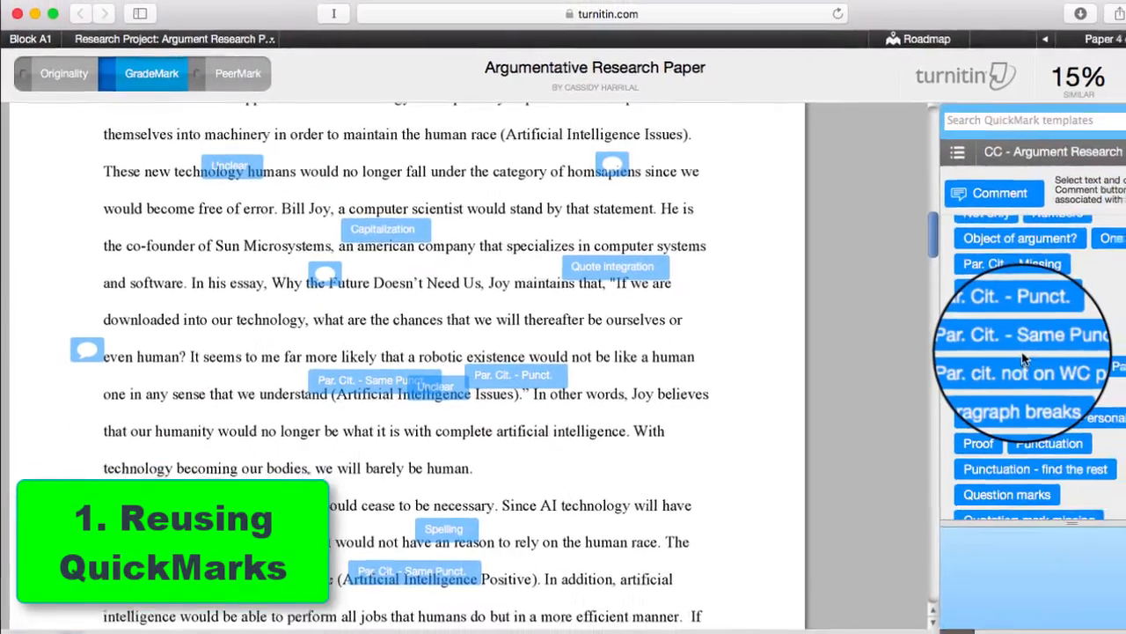
pyautogui.scroll(-2, 959, 342)
pyautogui.scroll(-5, 957, 341)
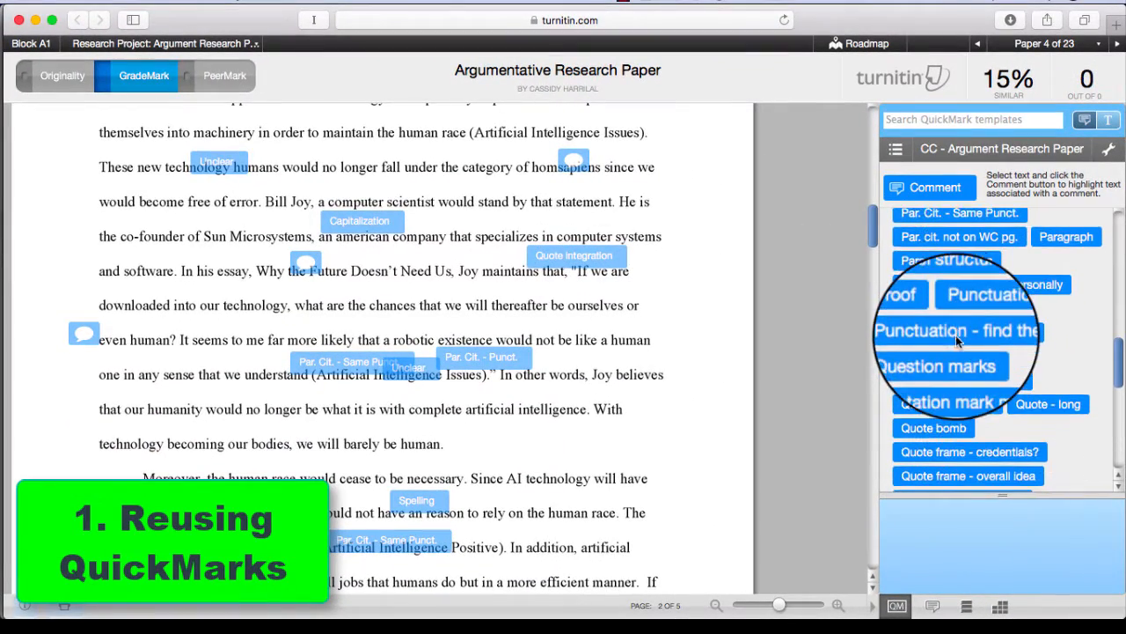
pyautogui.scroll(-8, 958, 343)
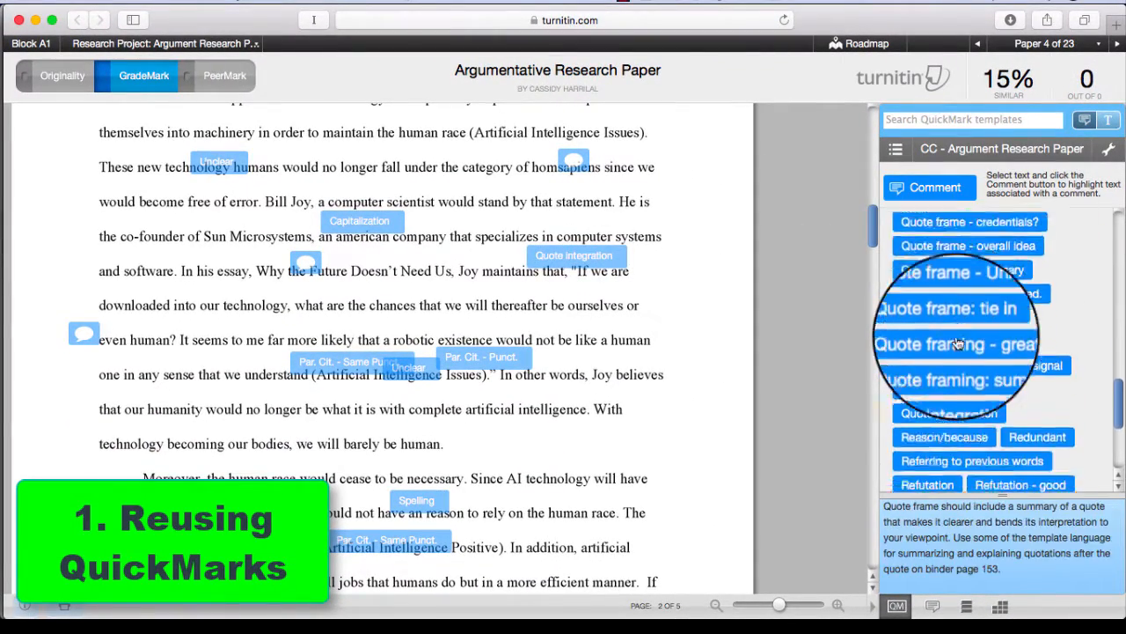
pyautogui.scroll(-3, 958, 343)
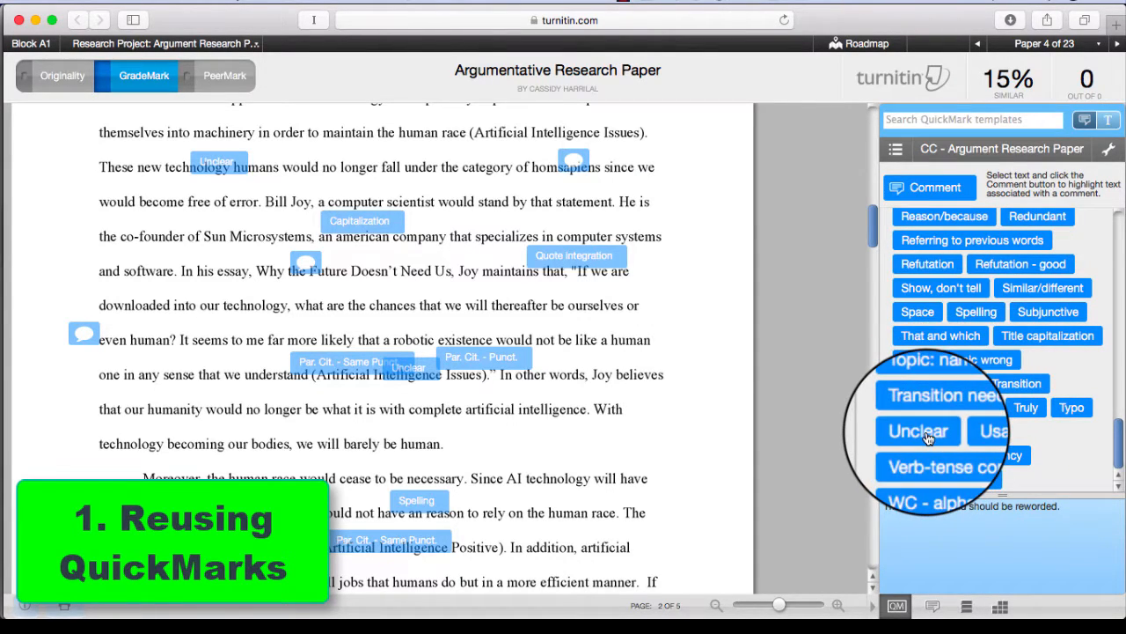
pyautogui.moveTo(928, 437); pyautogui.dragTo(568, 460)
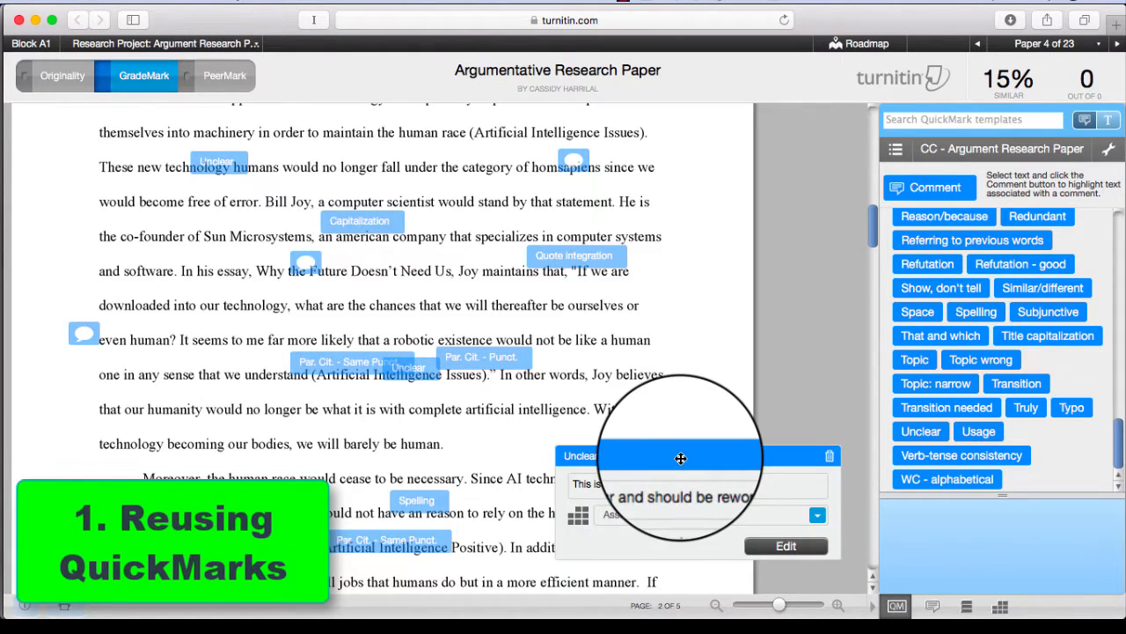
pyautogui.click(830, 457)
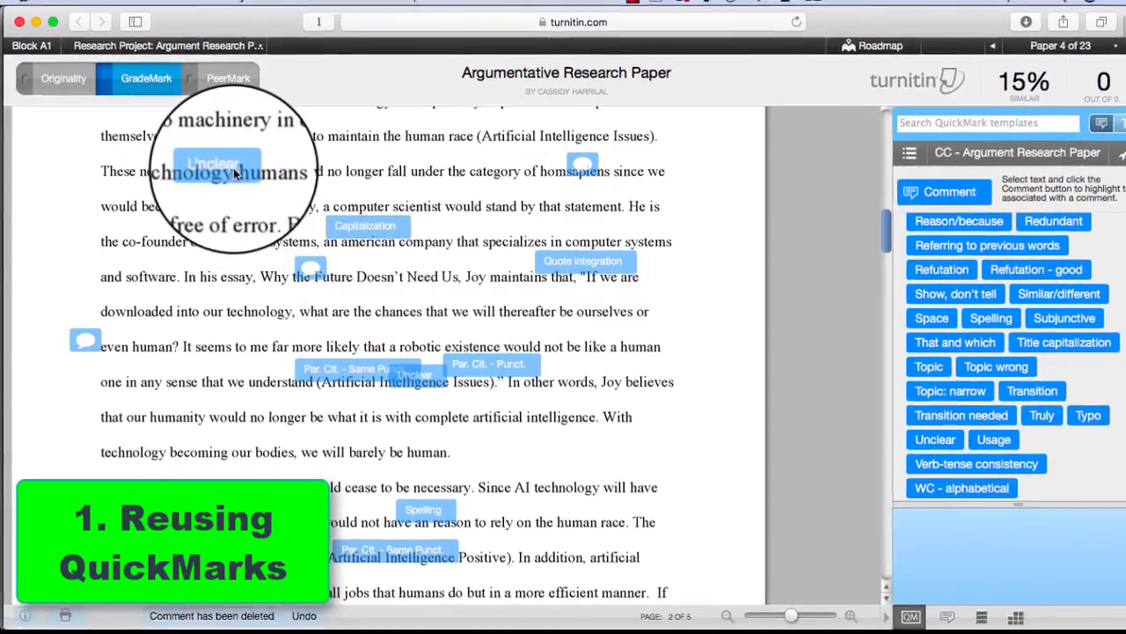
# Step: Add the additional comment "kjlkj lkjjlkjl" to the Unclear mark at "technology humans" and save it
pyautogui.moveTo(234, 168); pyautogui.dragTo(235, 169)
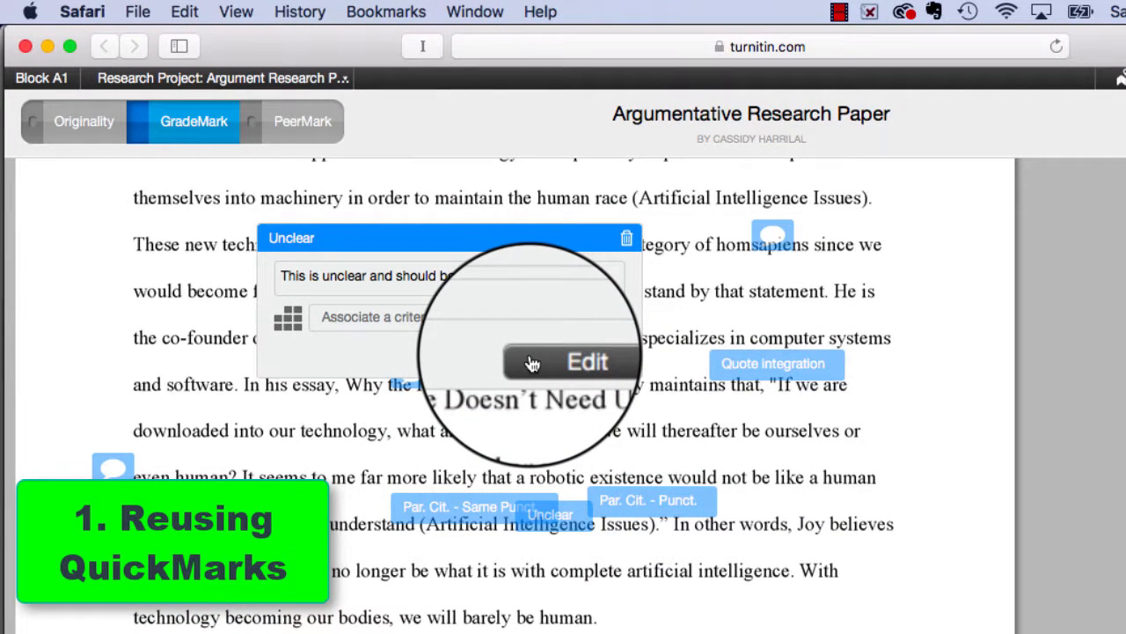
pyautogui.click(531, 364)
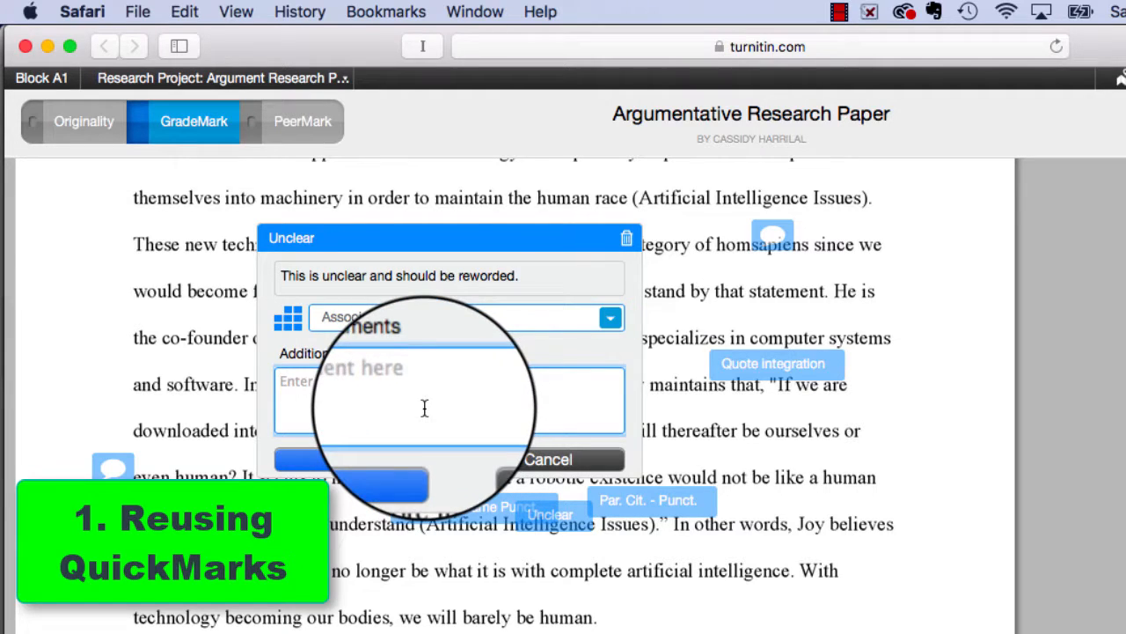
pyautogui.write('kjlkj lkjjlkjl')
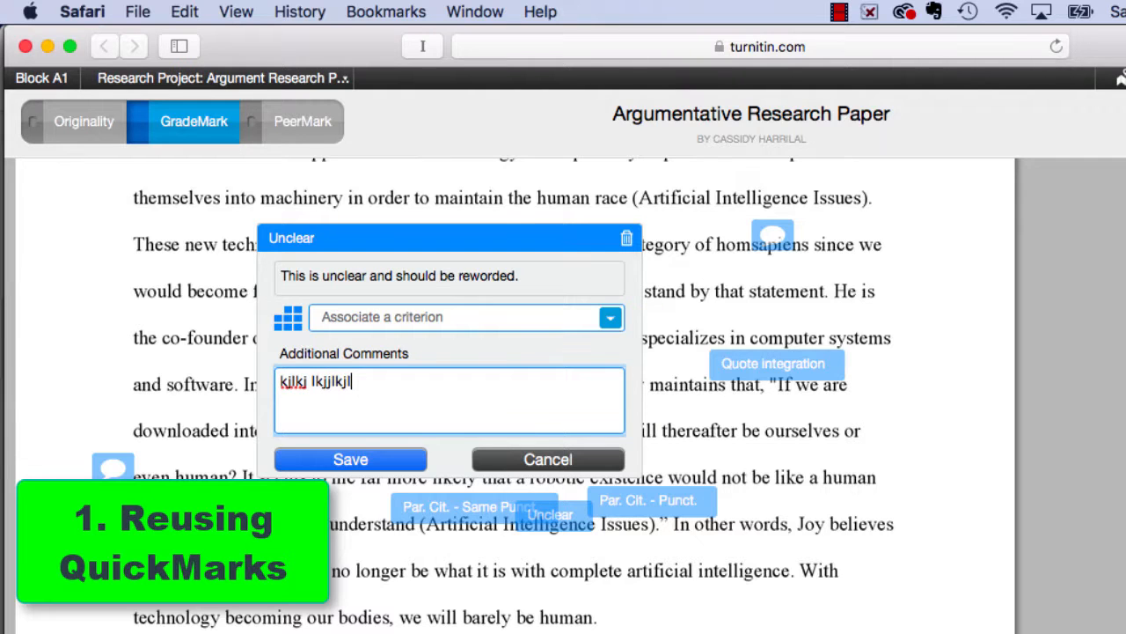
pyautogui.click(401, 463)
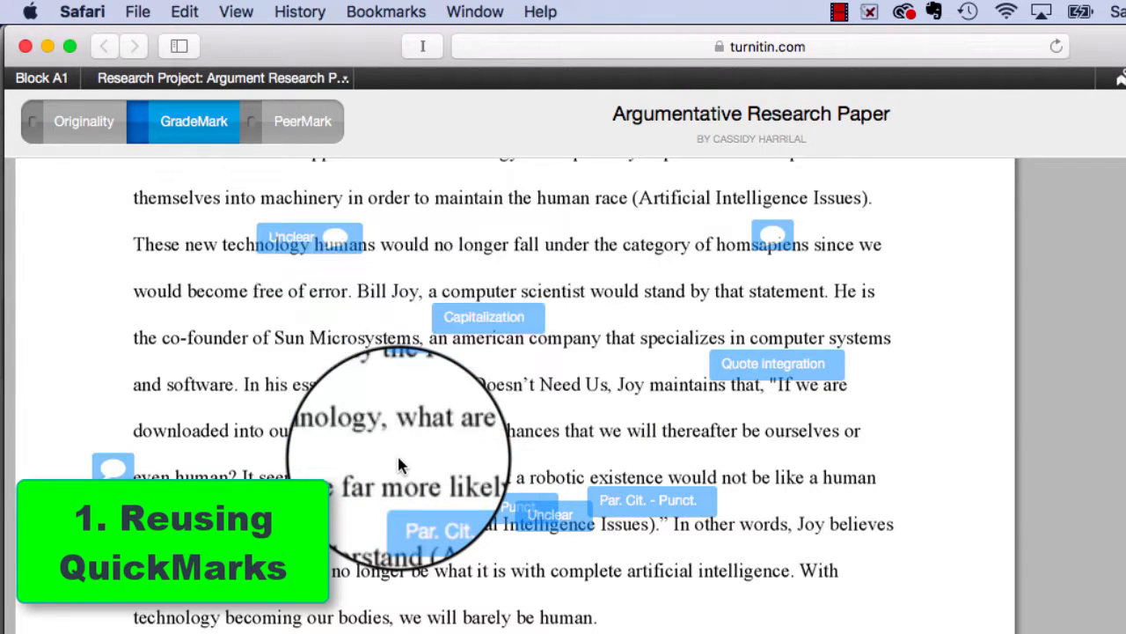
pyautogui.click(323, 255)
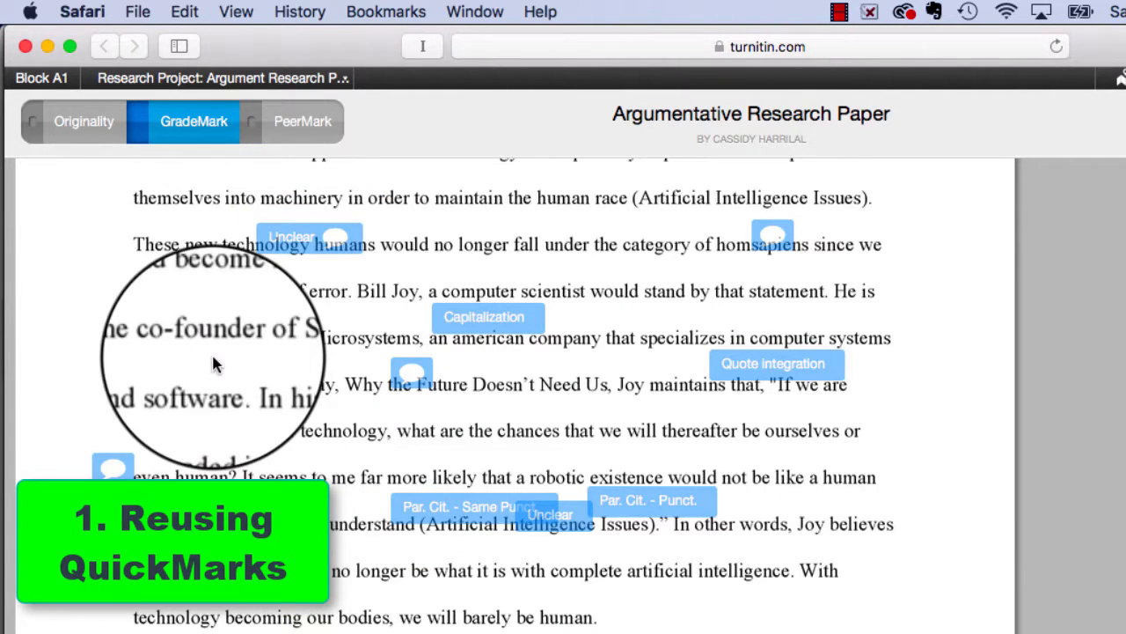
pyautogui.moveTo(327, 245)
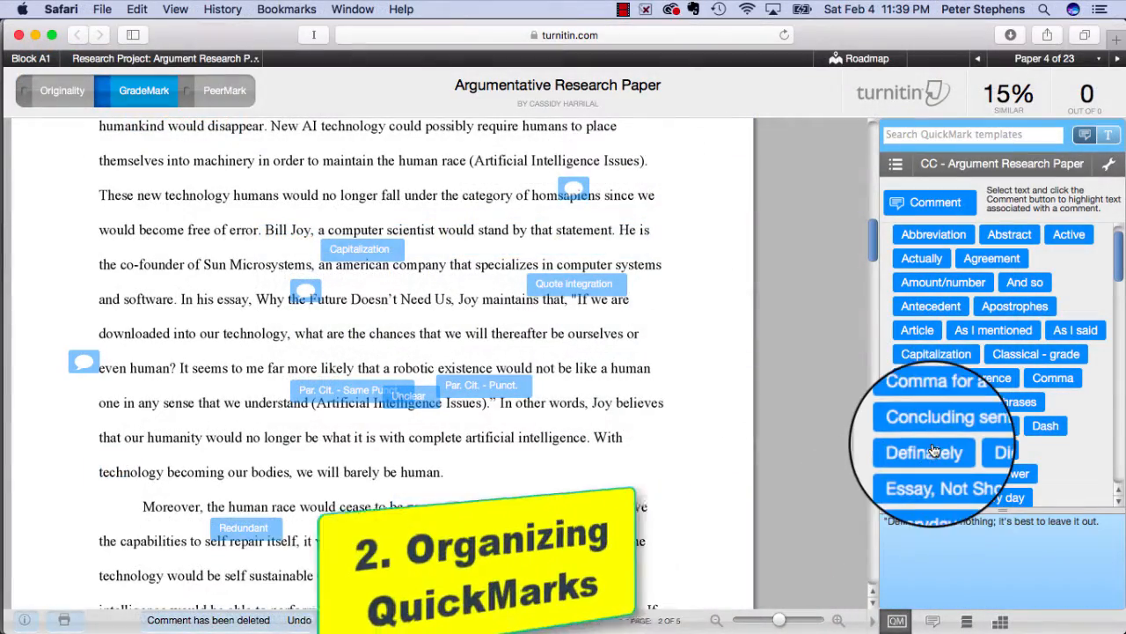
# Step: Look through the QuickMarks and their descriptions in the CC - Argument Research Paper set
pyautogui.moveTo(929, 425)
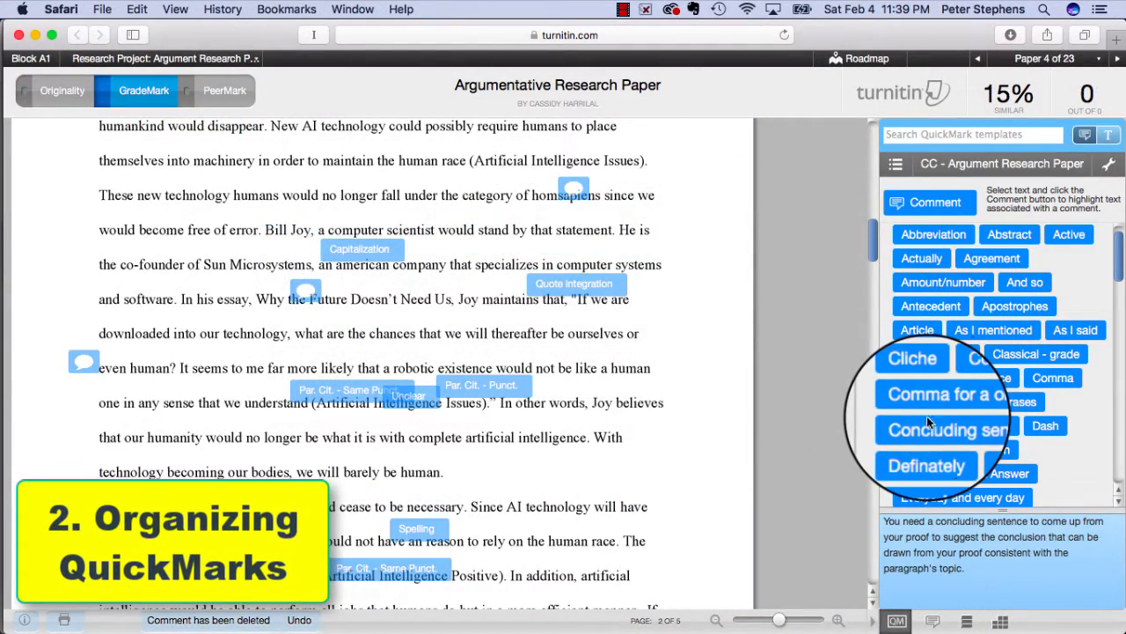
pyautogui.scroll(-4, 925, 403)
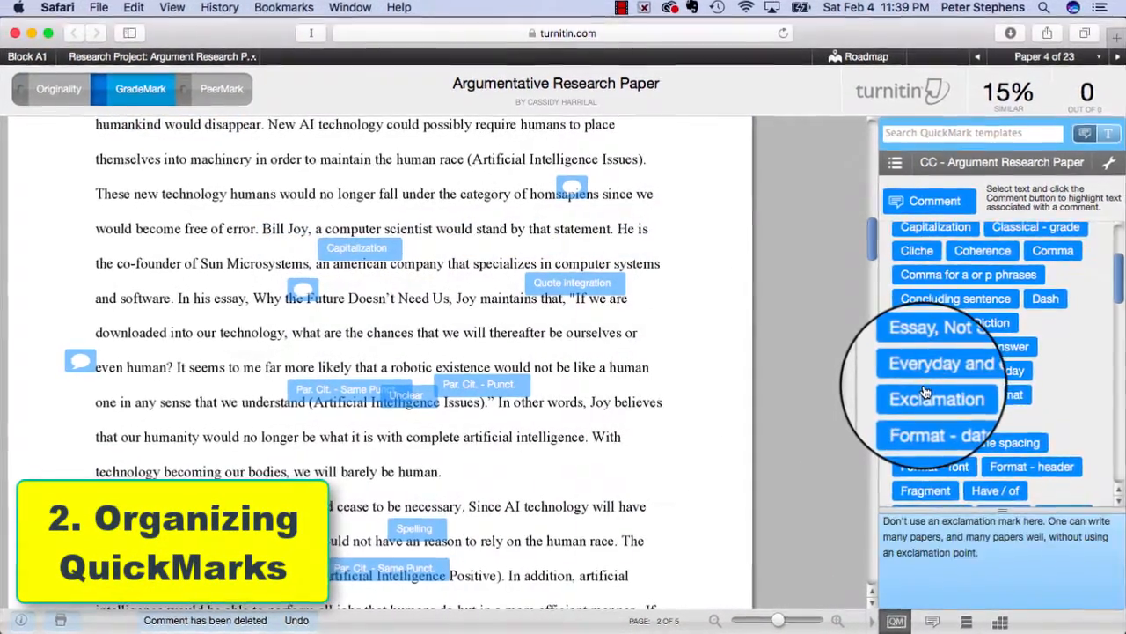
pyautogui.scroll(-5, 924, 392)
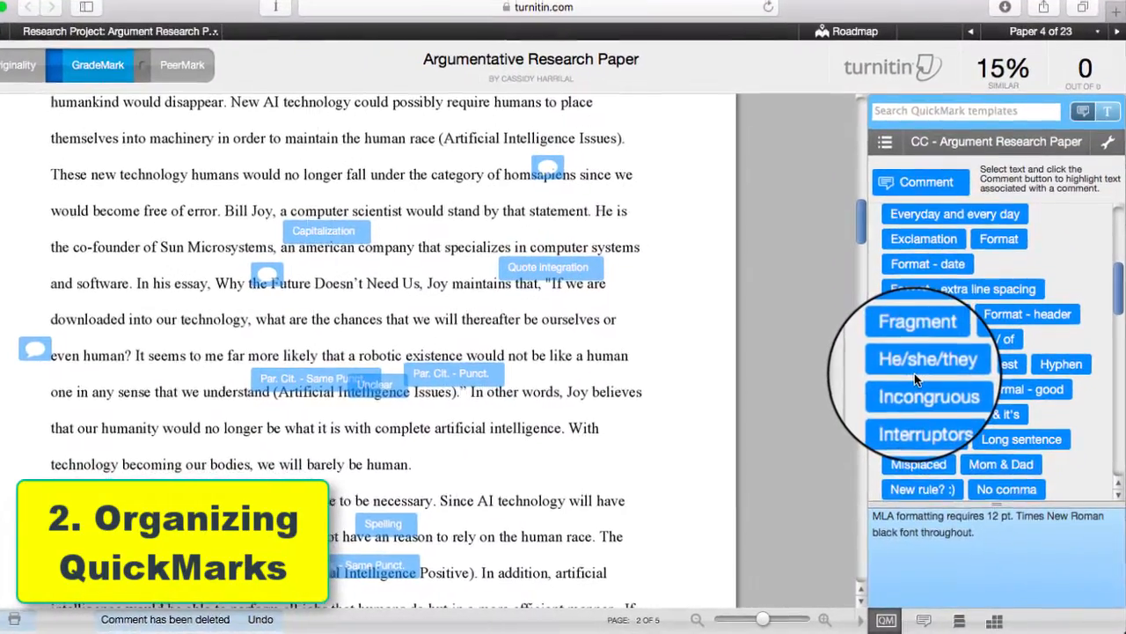
pyautogui.scroll(-2, 914, 375)
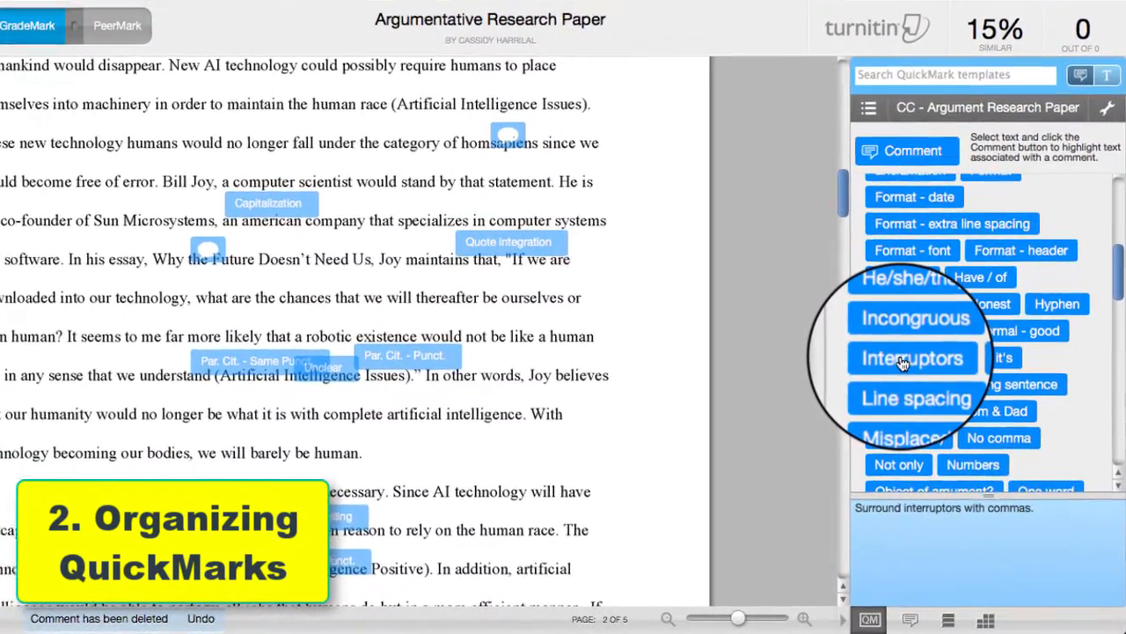
pyautogui.scroll(-2, 901, 362)
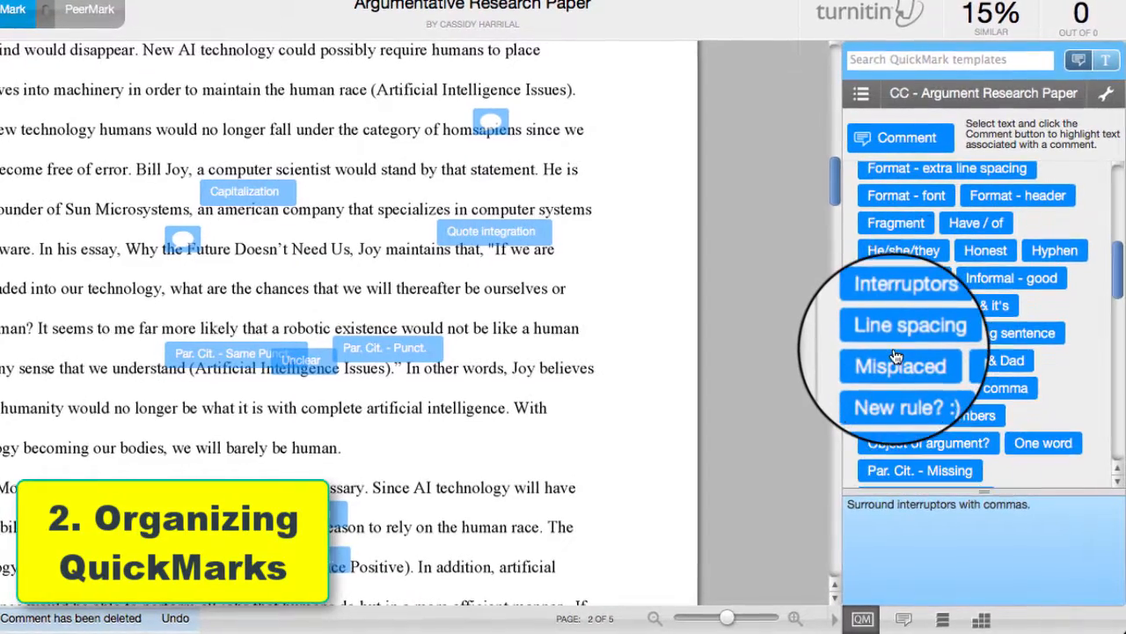
pyautogui.scroll(-2, 896, 355)
pyautogui.scroll(-2, 896, 356)
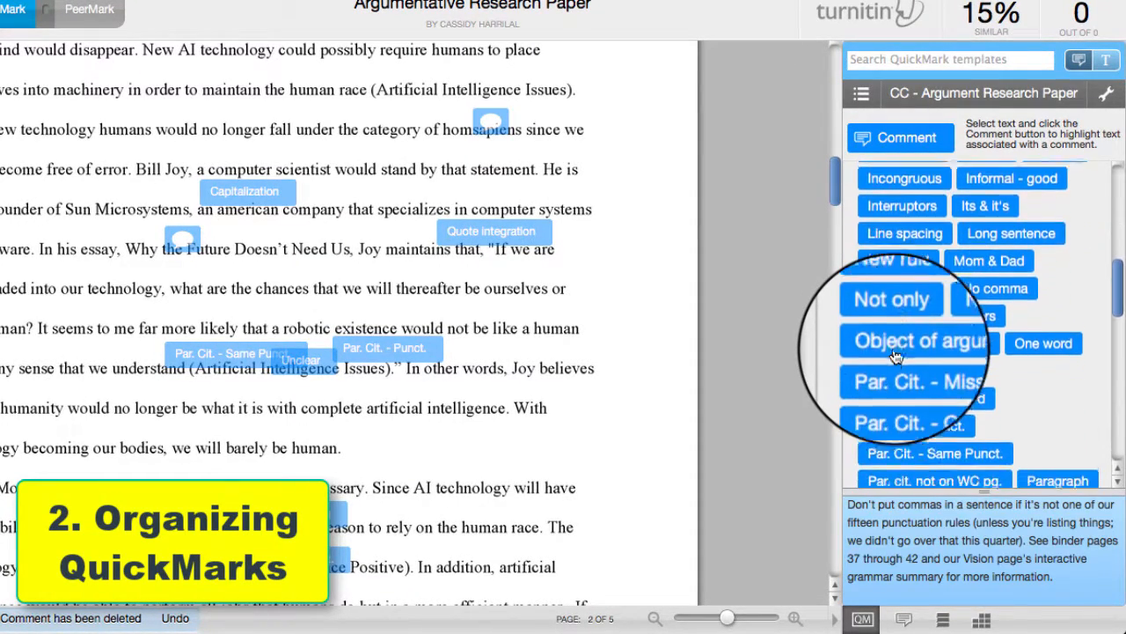
pyautogui.scroll(-3, 896, 355)
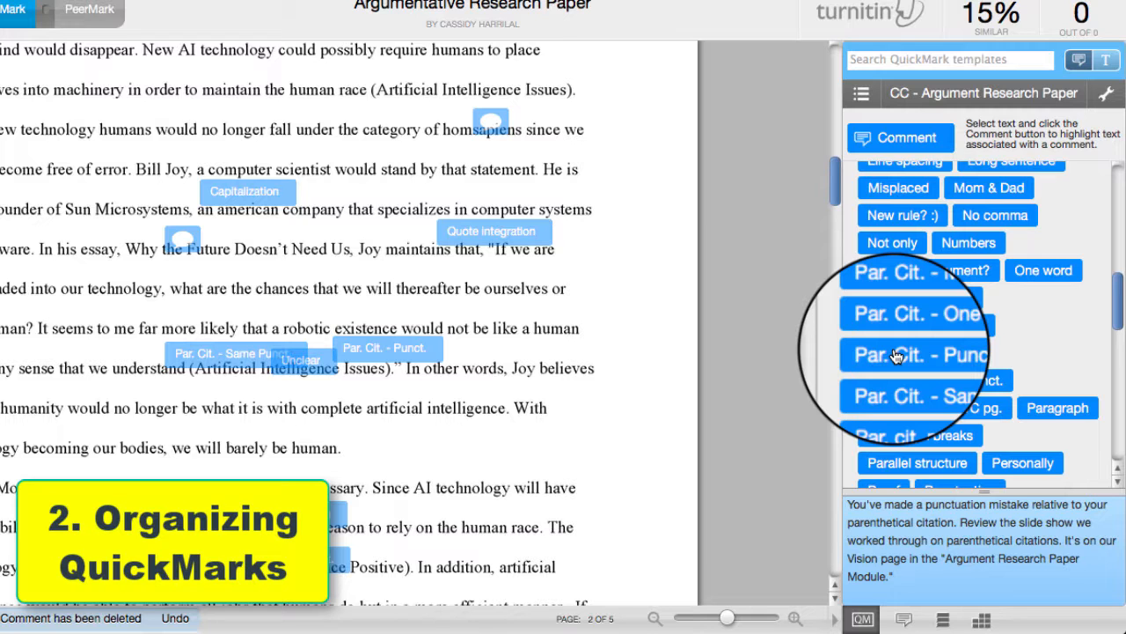
pyautogui.scroll(-2, 895, 356)
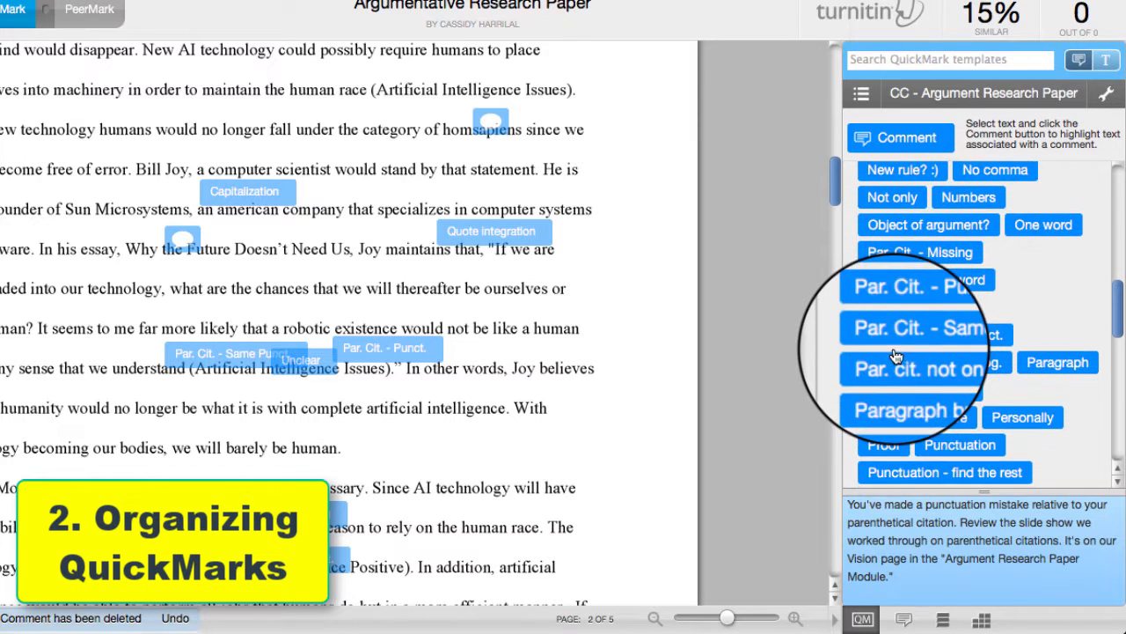
# Step: Open the QuickMark Manager and create a new set named "CC - Speech"
pyautogui.click(1108, 101)
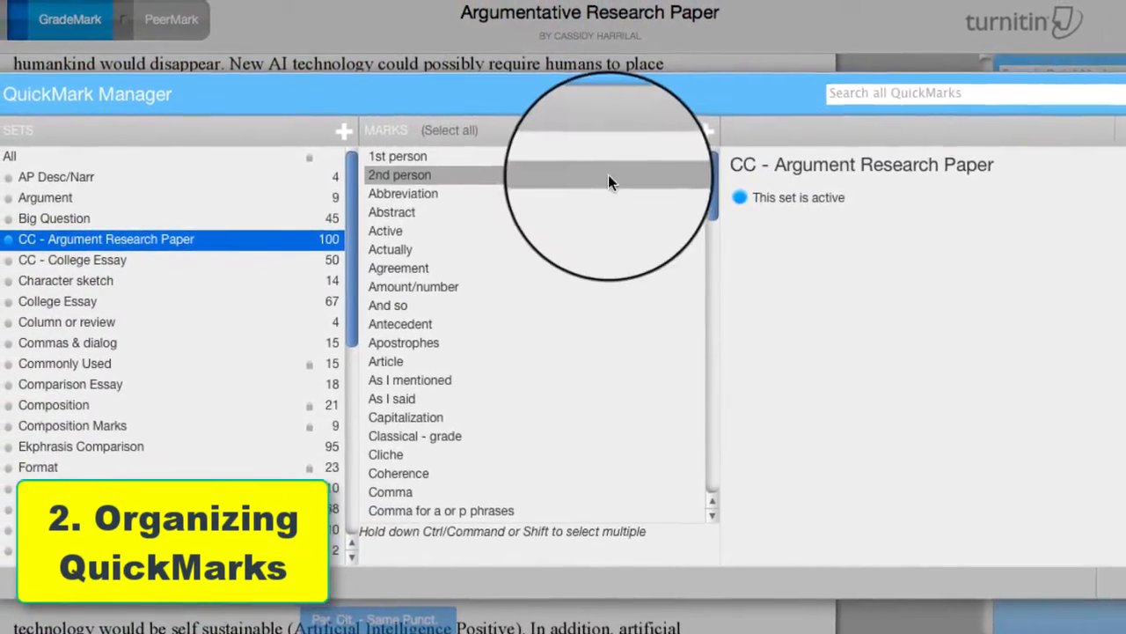
pyautogui.moveTo(221, 240)
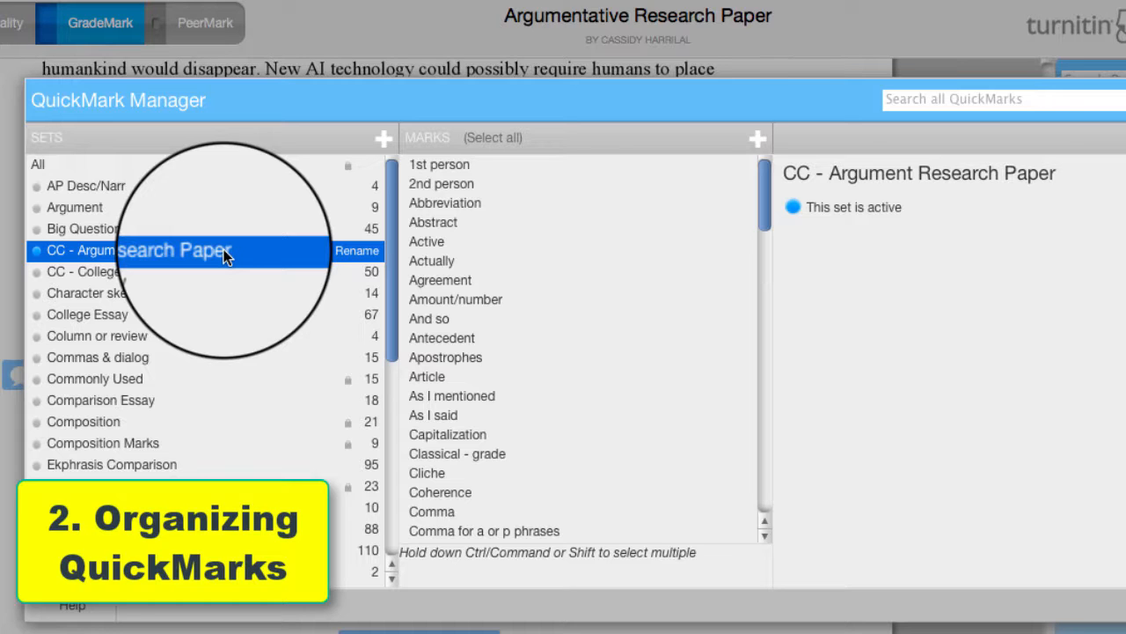
pyautogui.click(384, 142)
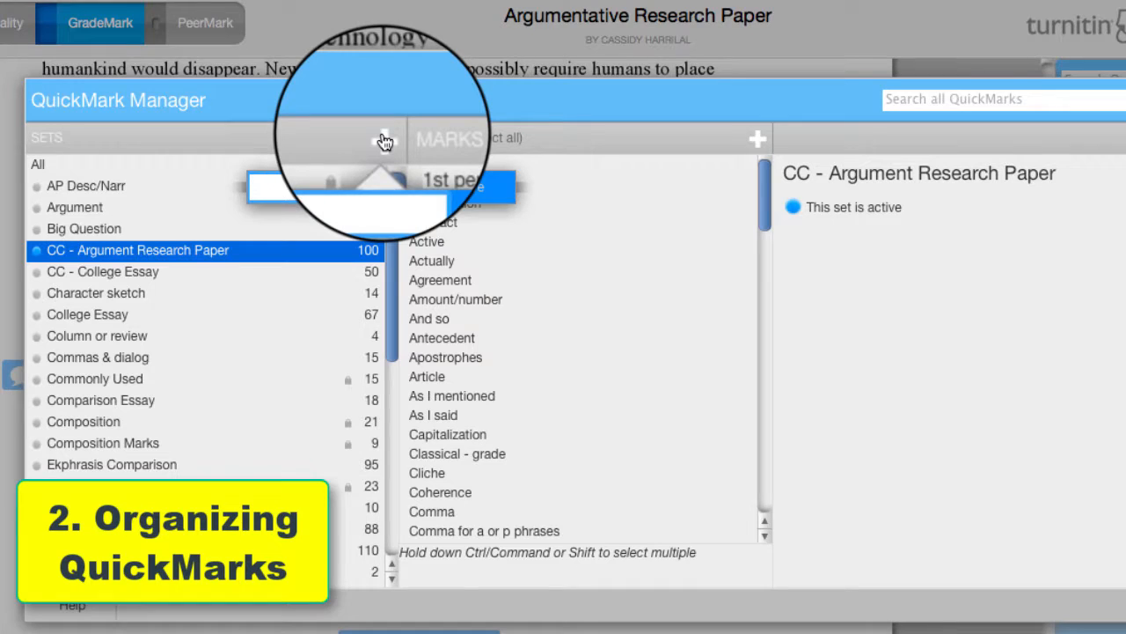
pyautogui.write('CC')
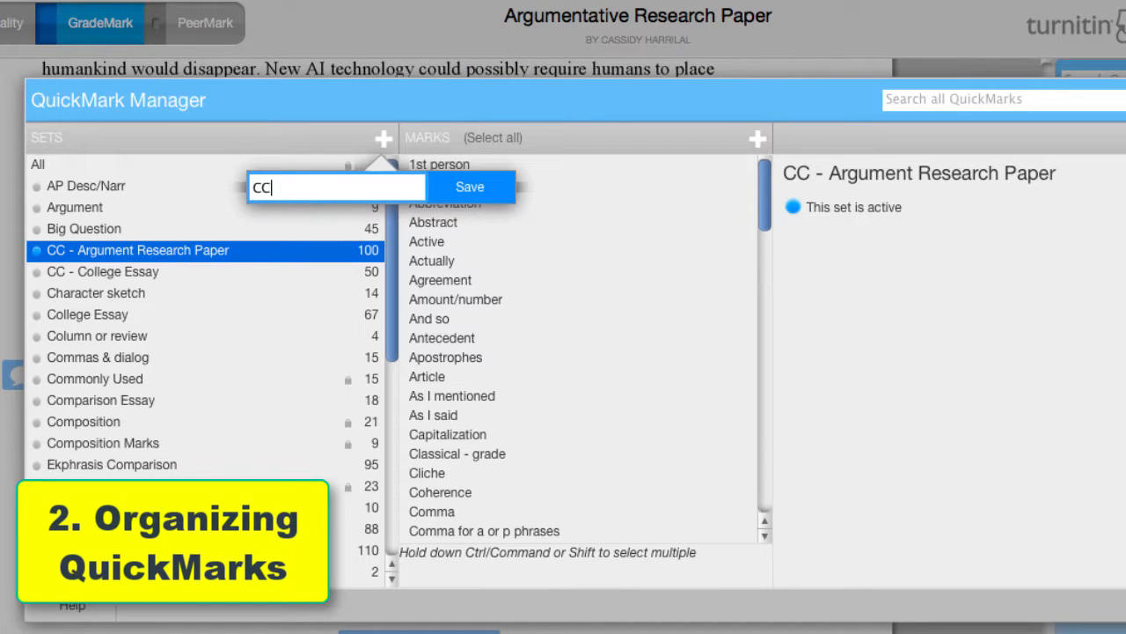
pyautogui.write(' -S')
pyautogui.press('BackSpace')
pyautogui.write('S[ee')
pyautogui.press('BackSpace')
pyautogui.press('BackSpace')
pyautogui.write('eech')
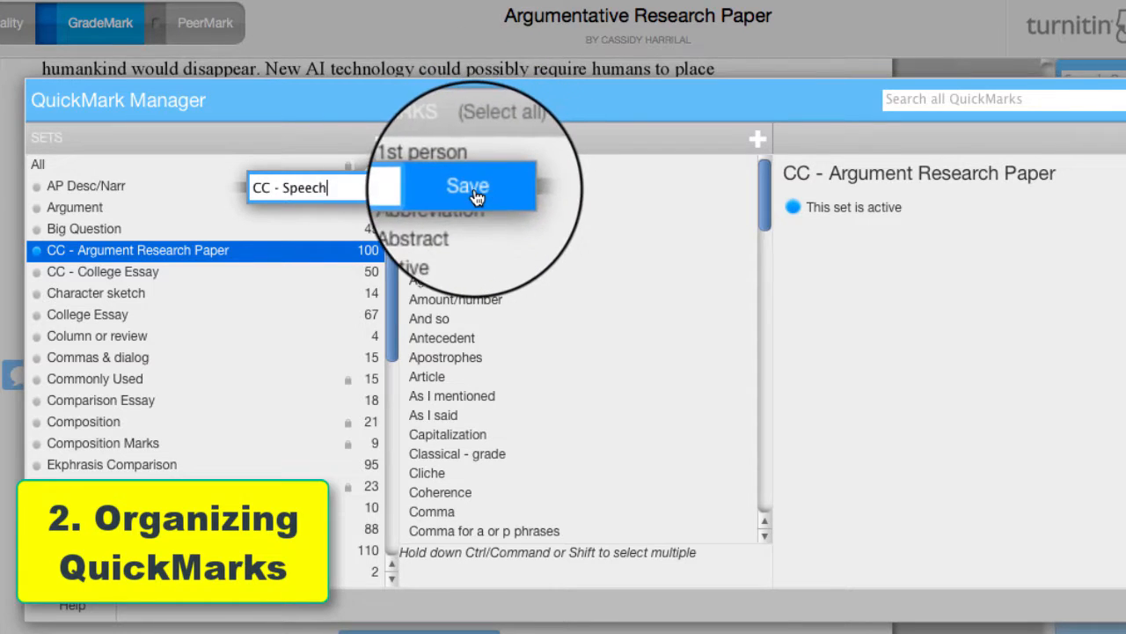
pyautogui.click(473, 189)
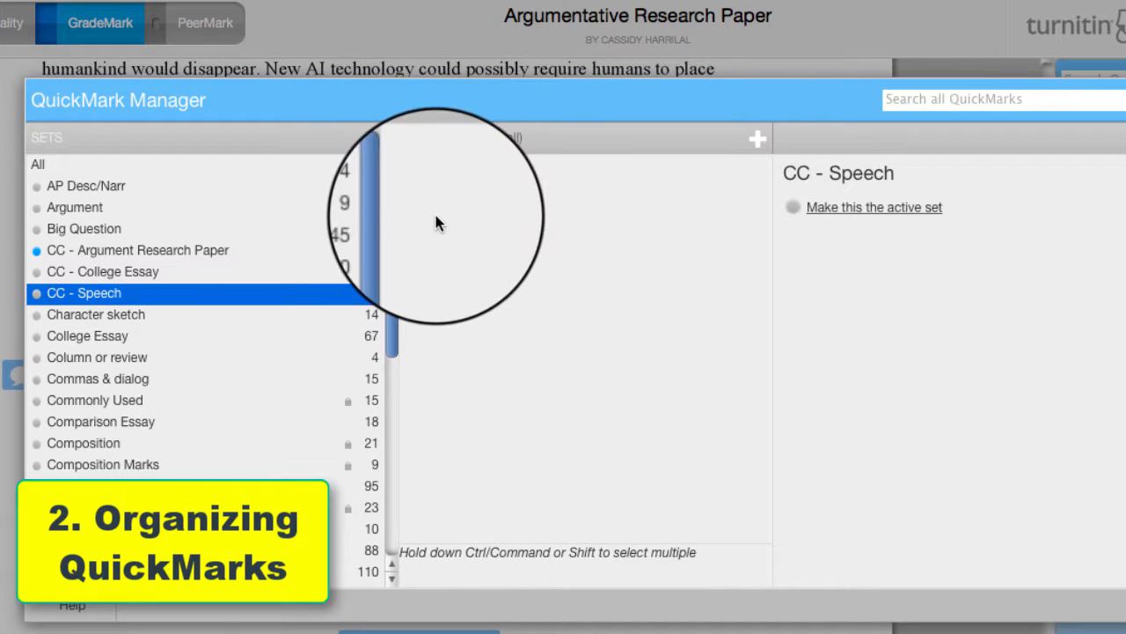
# Step: Add the Abstract QuickMark from the CC - Argument Research Paper set to the CC - Speech set and view the CC - Speech marks
pyautogui.click(260, 253)
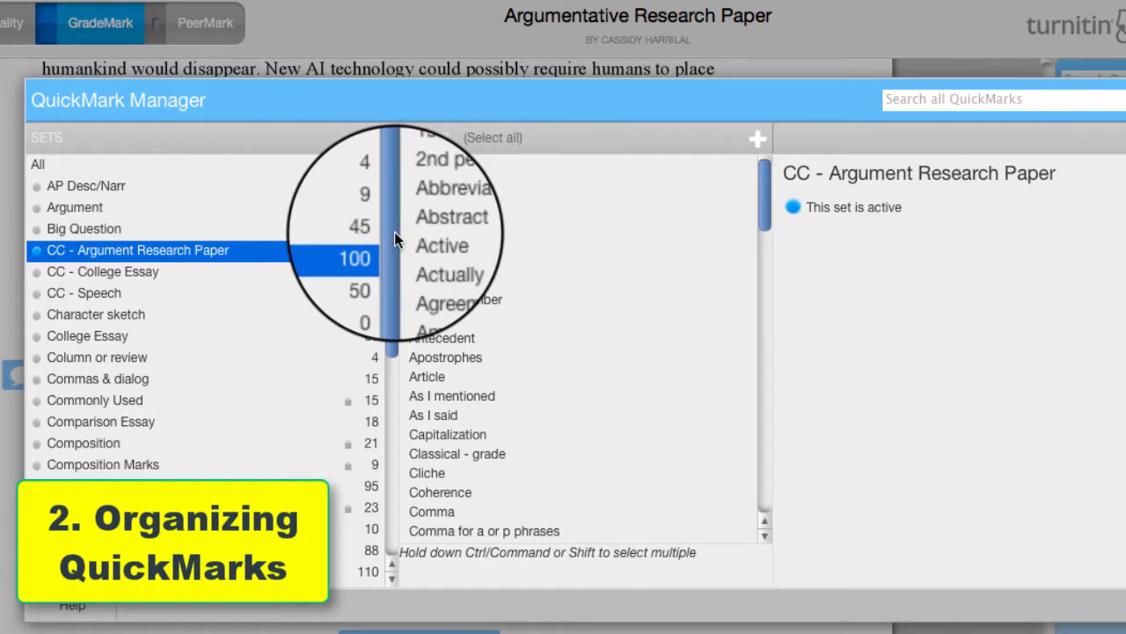
pyautogui.click(432, 213)
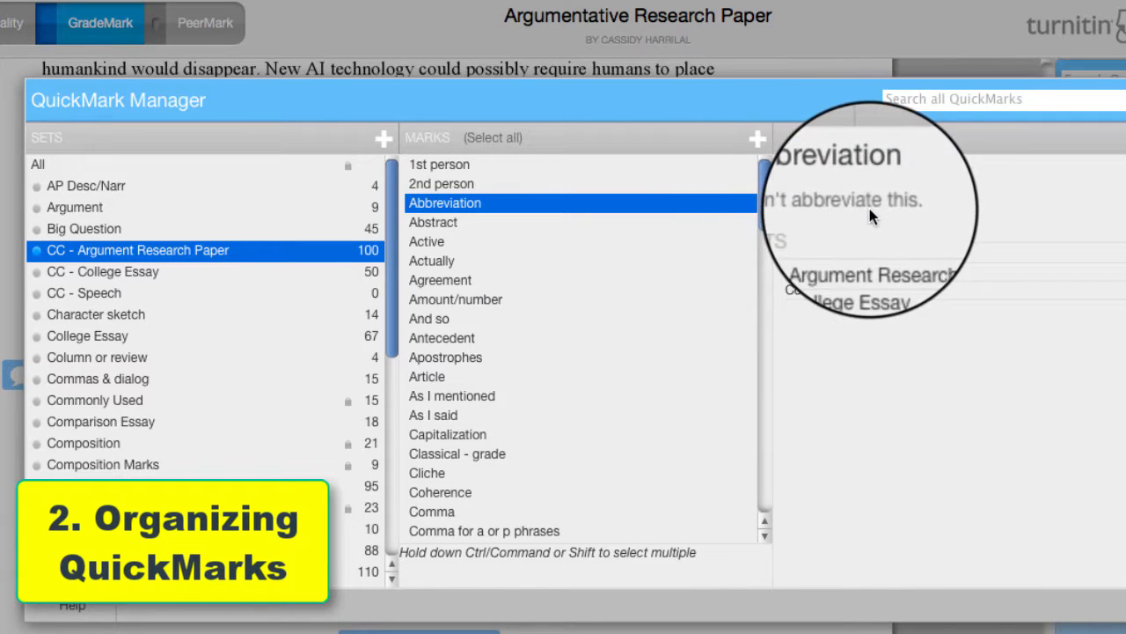
pyautogui.click(550, 223)
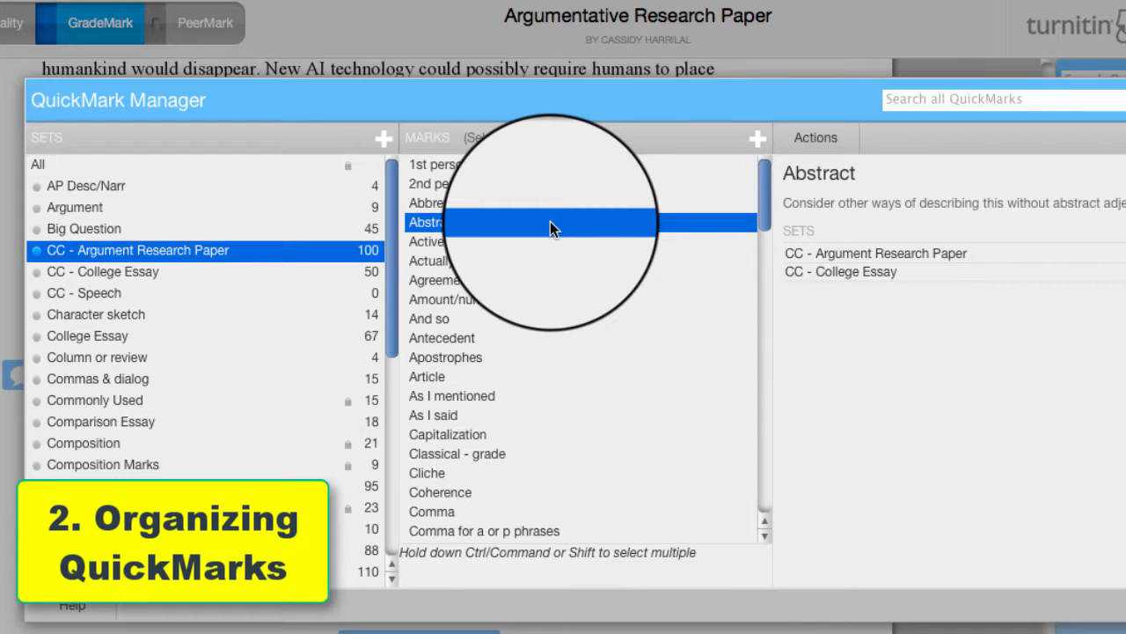
pyautogui.click(808, 148)
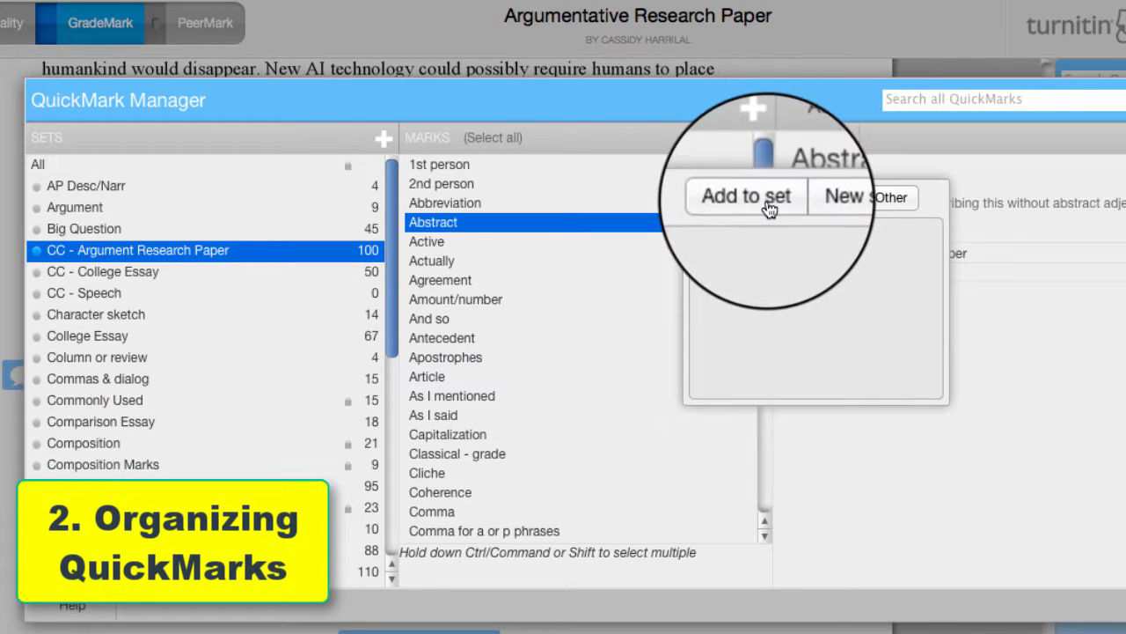
pyautogui.click(769, 207)
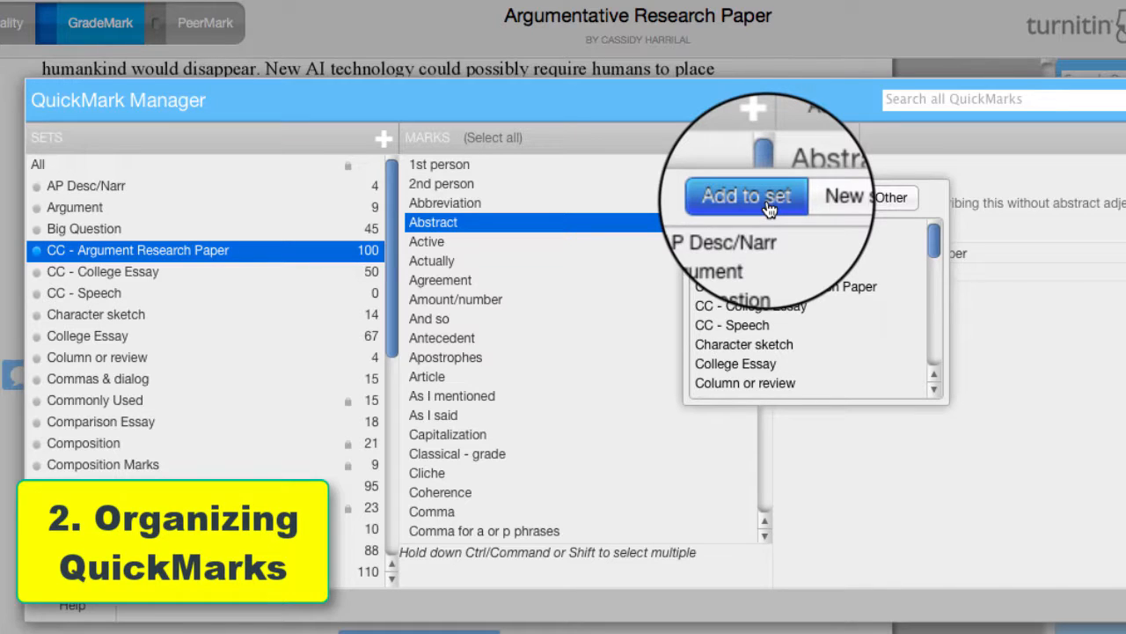
pyautogui.click(759, 326)
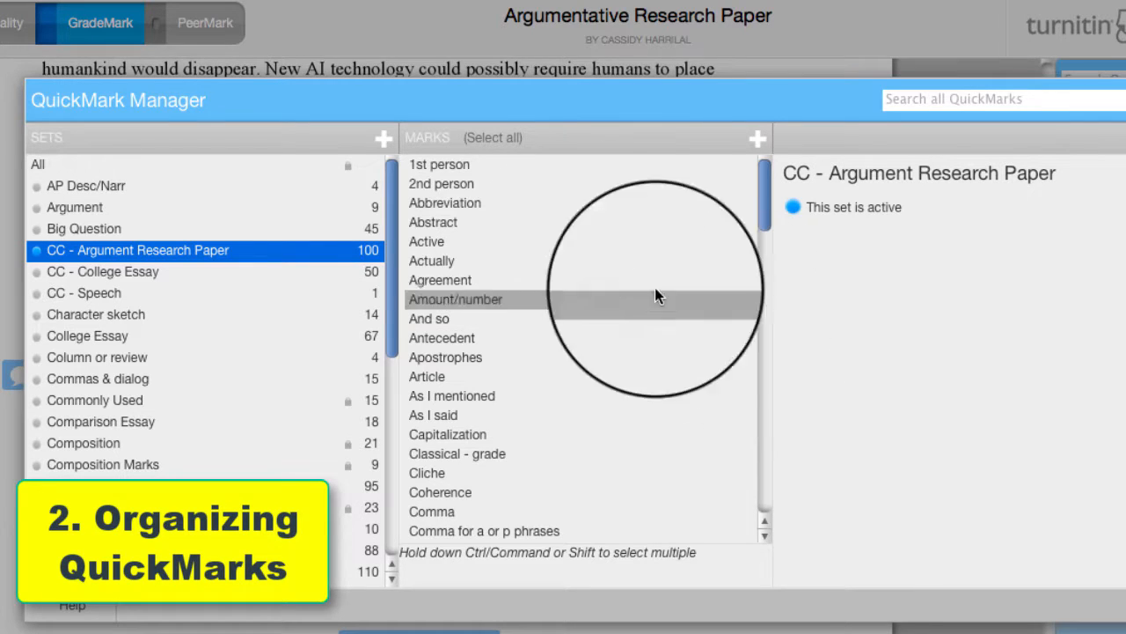
pyautogui.click(491, 220)
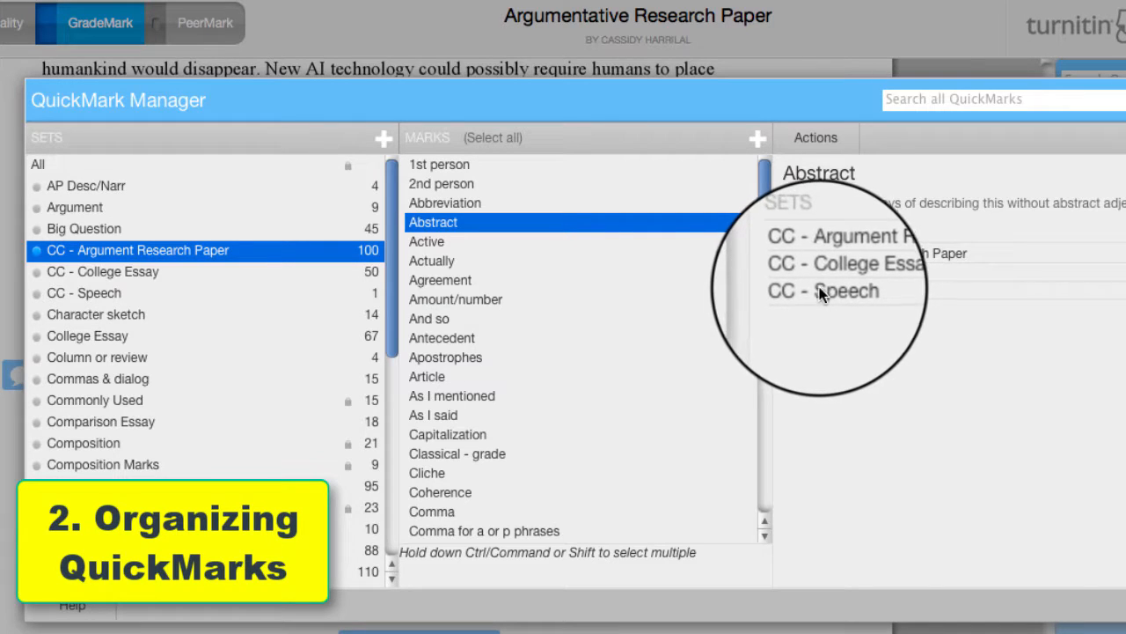
pyautogui.click(194, 294)
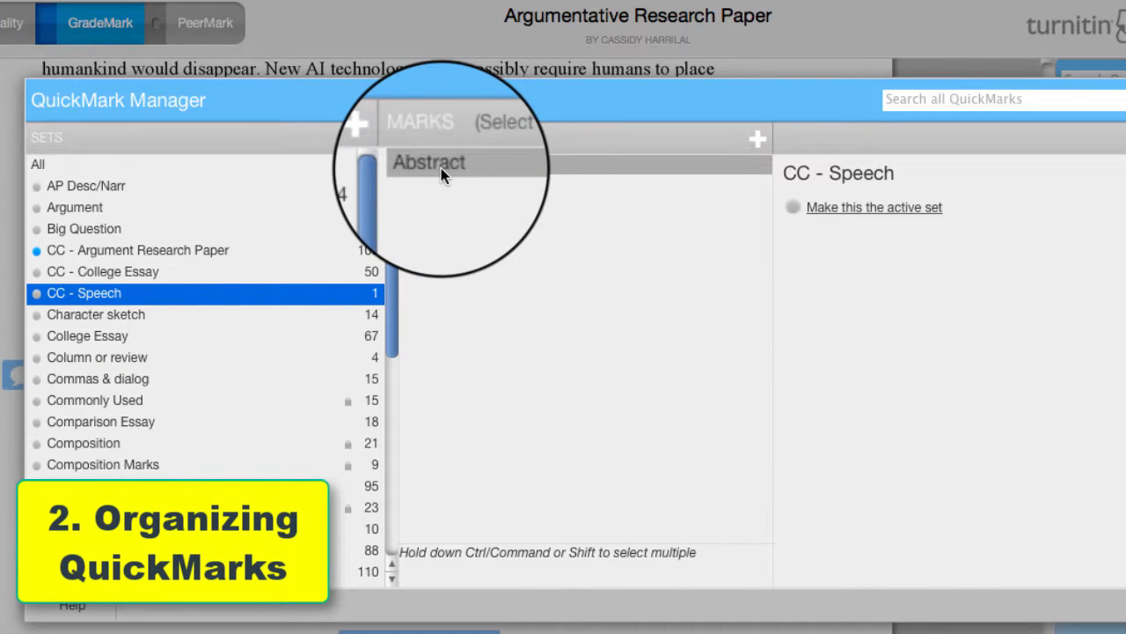
# Step: Add the Antecedent QuickMark from the CC - Argument Research Paper set to the CC - Speech set
pyautogui.moveTo(441, 167); pyautogui.dragTo(253, 252)
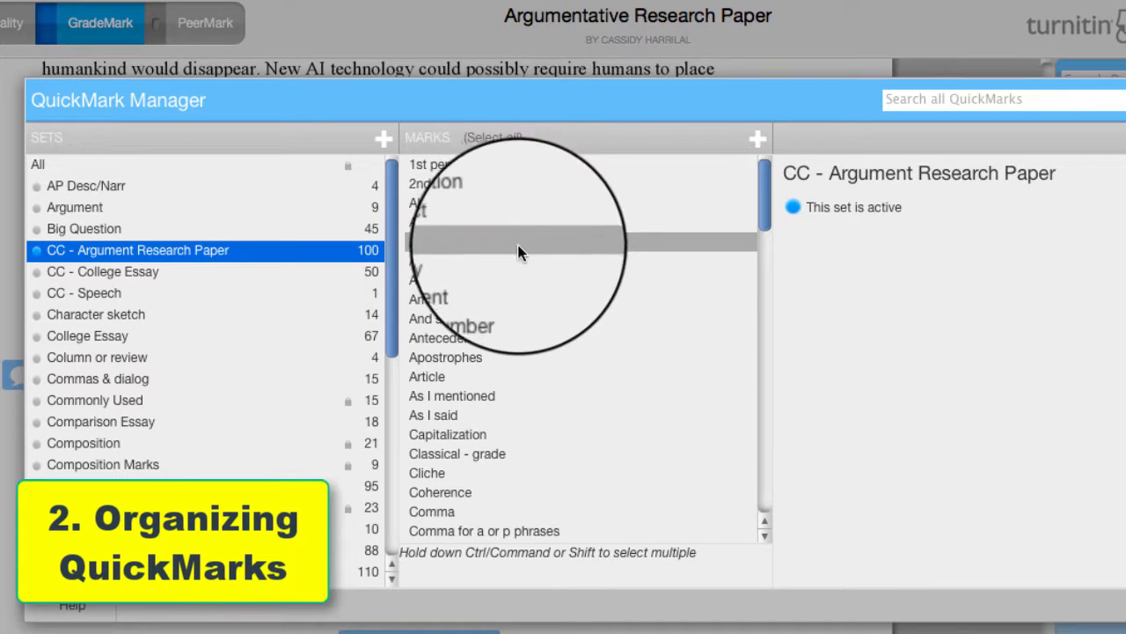
pyautogui.click(506, 339)
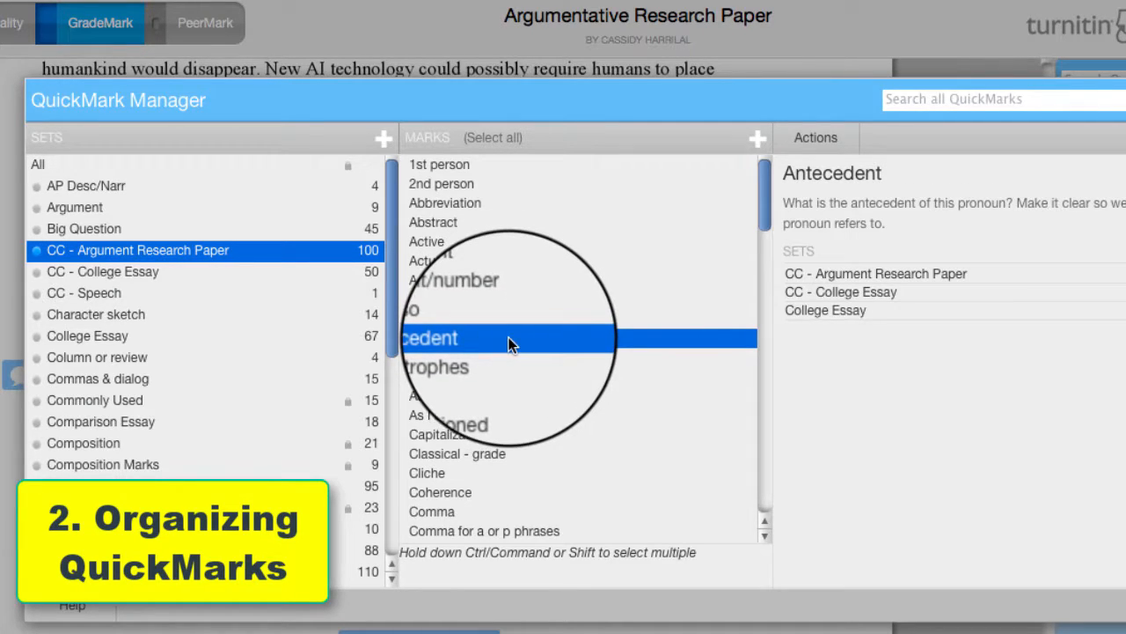
pyautogui.click(824, 156)
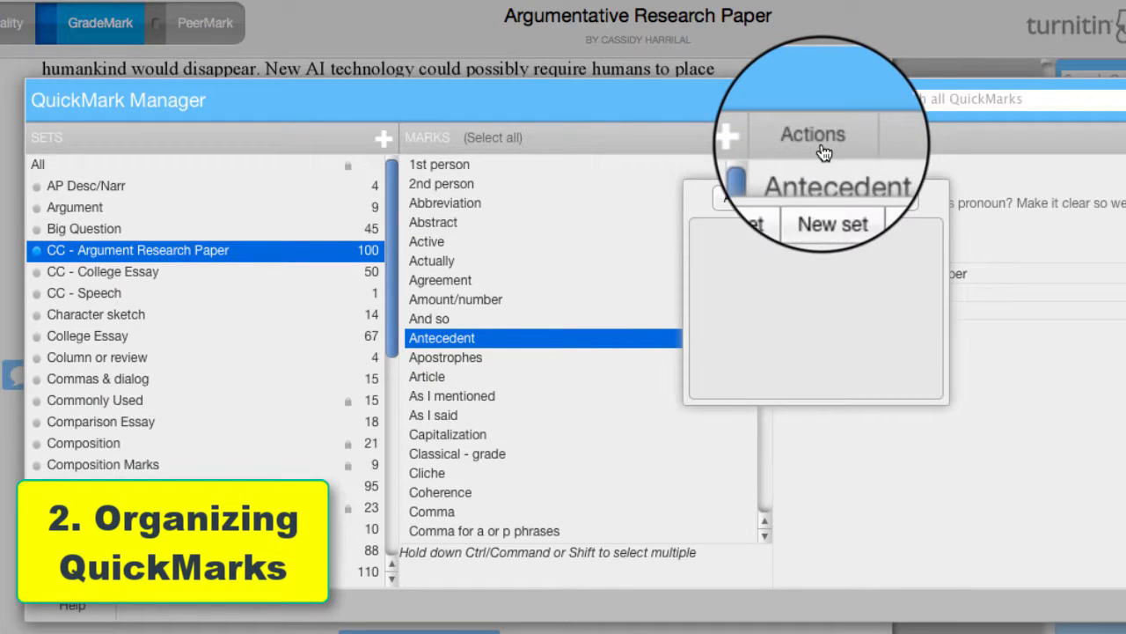
pyautogui.click(778, 198)
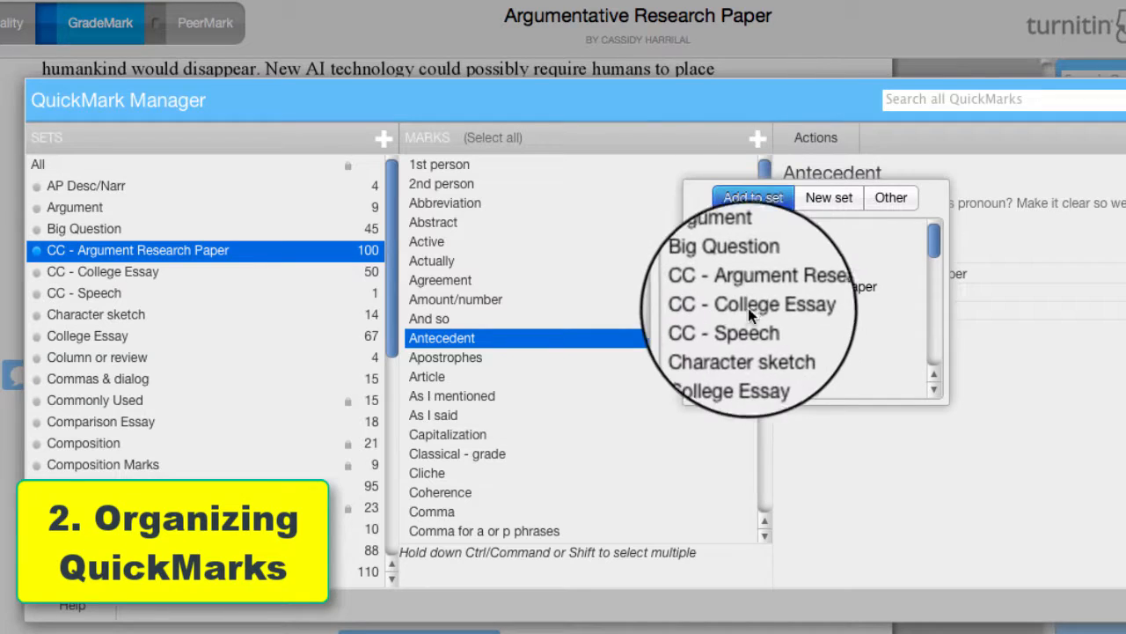
pyautogui.click(746, 329)
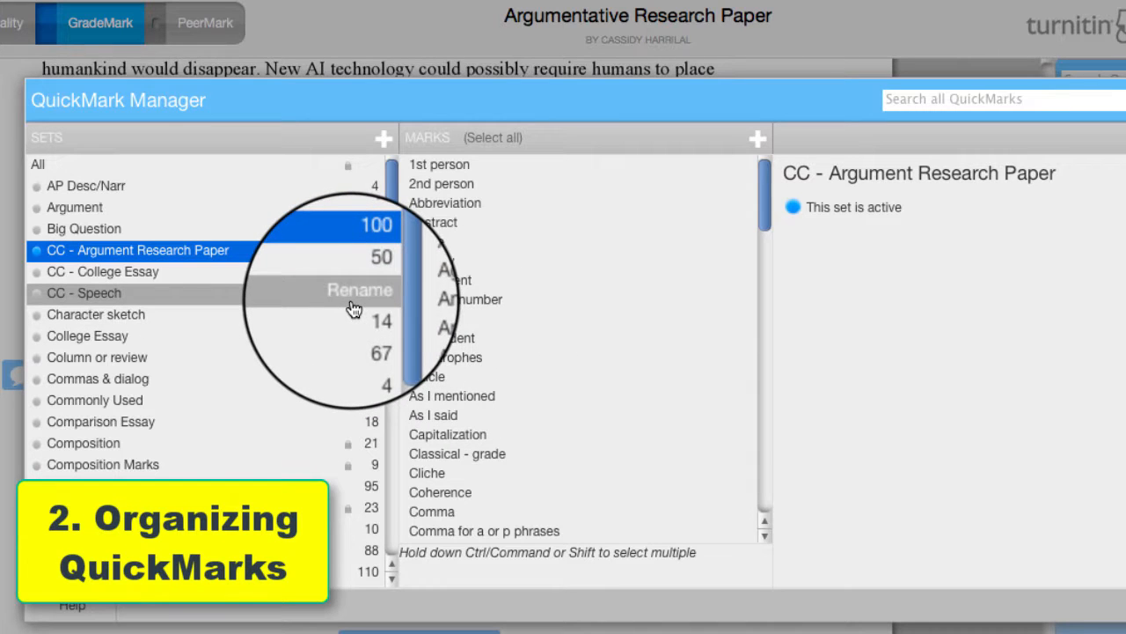
# Step: Make CC - Speech the active set and close the QuickMark Manager
pyautogui.doubleClick(315, 300)
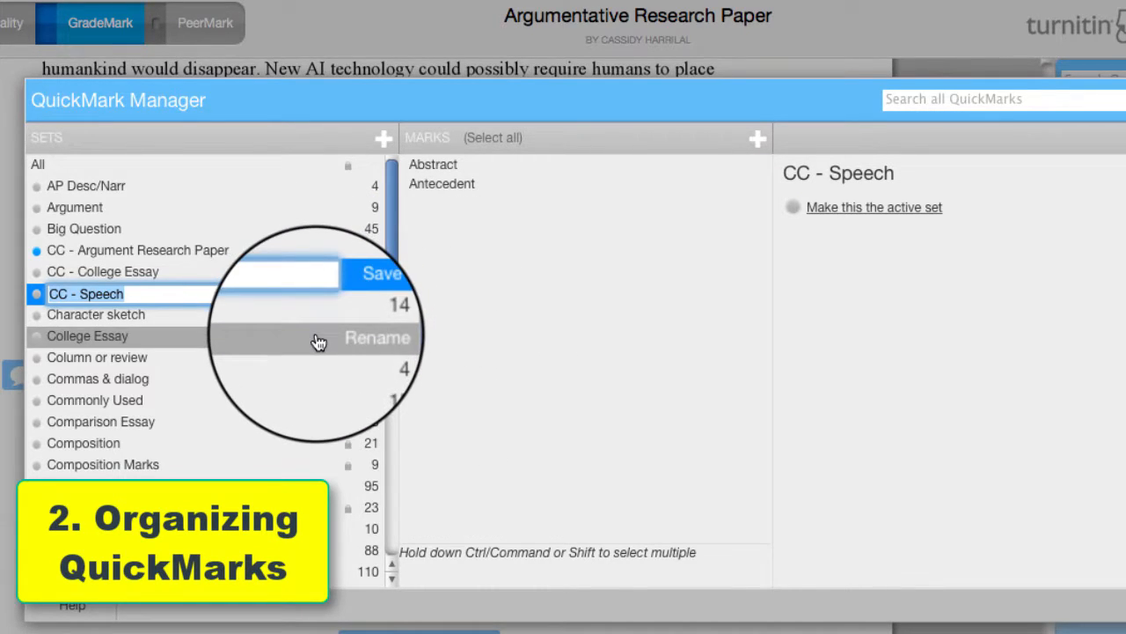
pyautogui.click(131, 266)
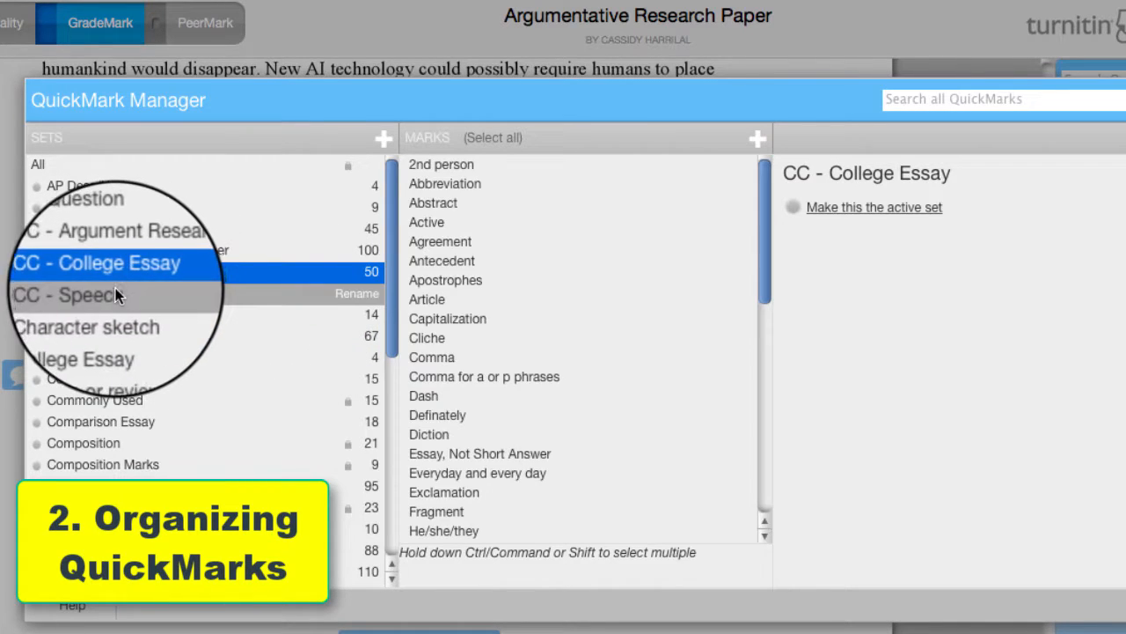
pyautogui.click(115, 291)
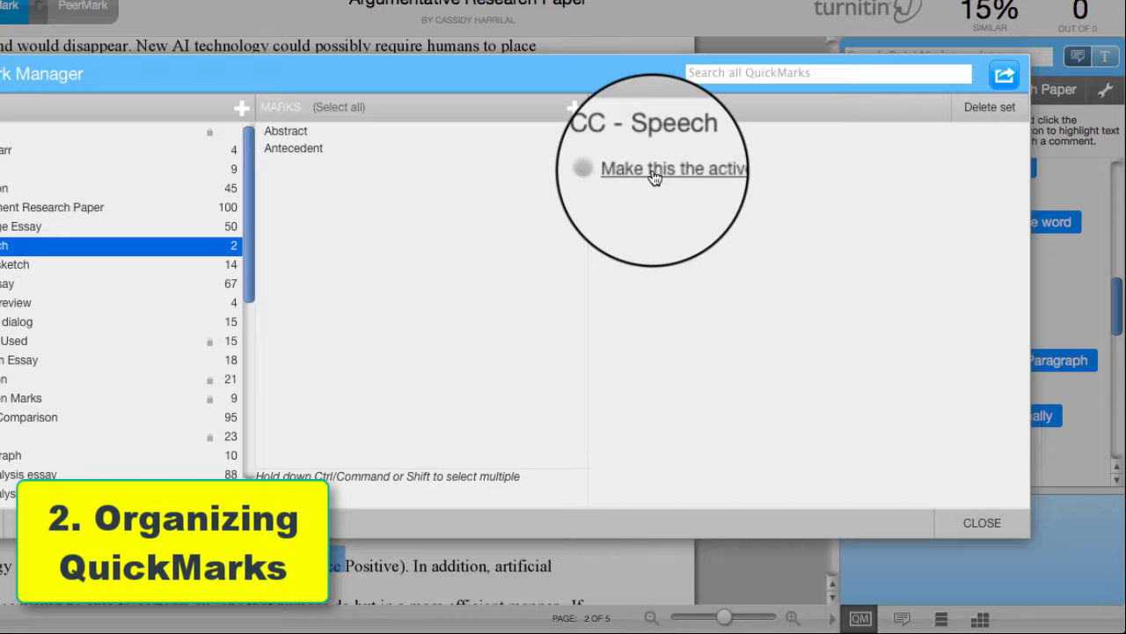
pyautogui.click(655, 178)
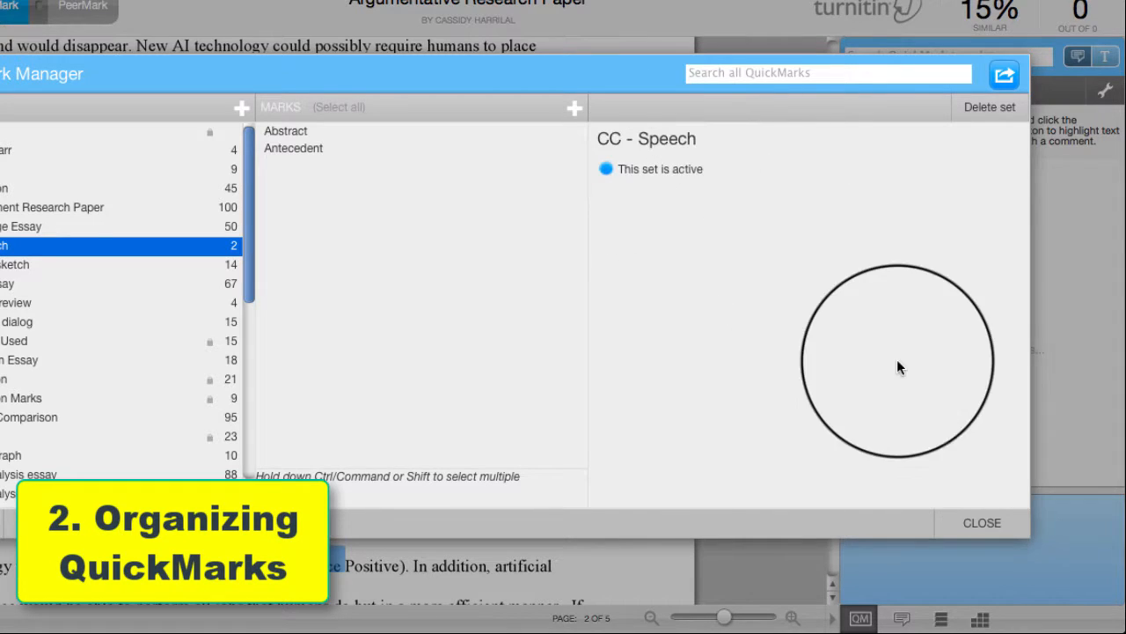
pyautogui.click(972, 526)
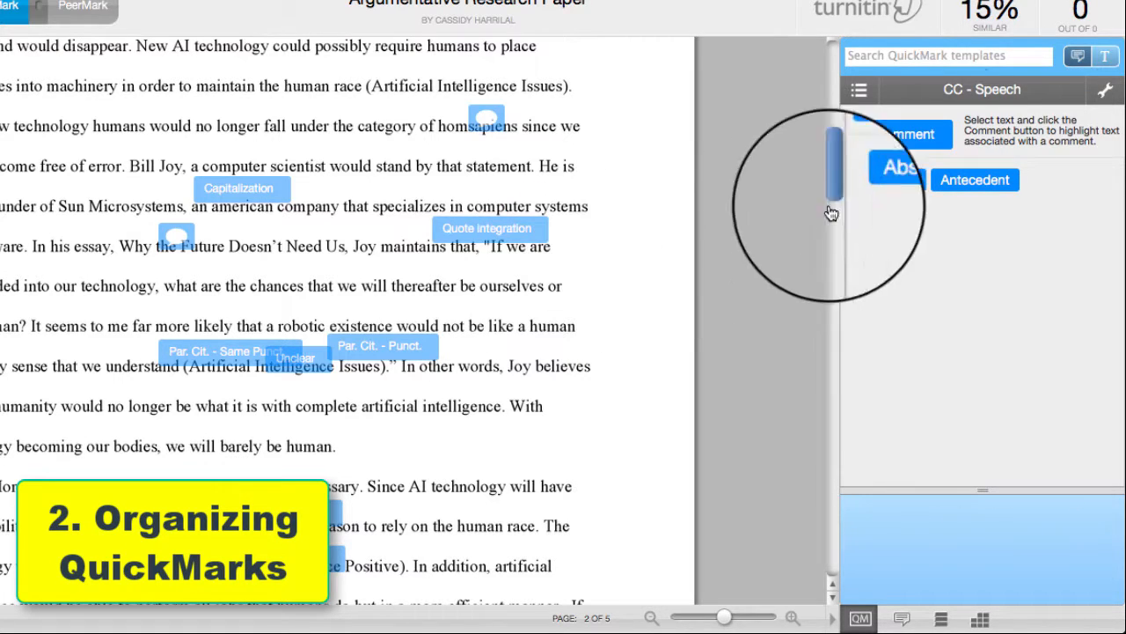
# Step: Reopen the QuickMark Manager and make CC - Argument Research Paper the active set again
pyautogui.click(1105, 93)
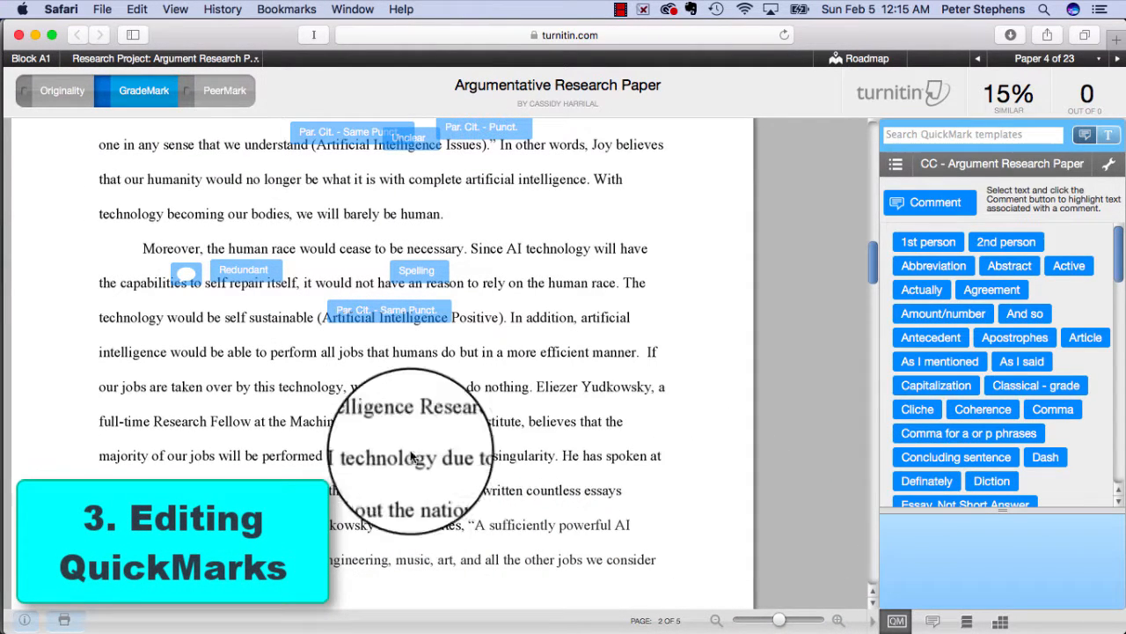
# Step: Change the text of the comment bubble at "capabilities" in the "Moreover" paragraph to "singular" and save it
pyautogui.click(188, 275)
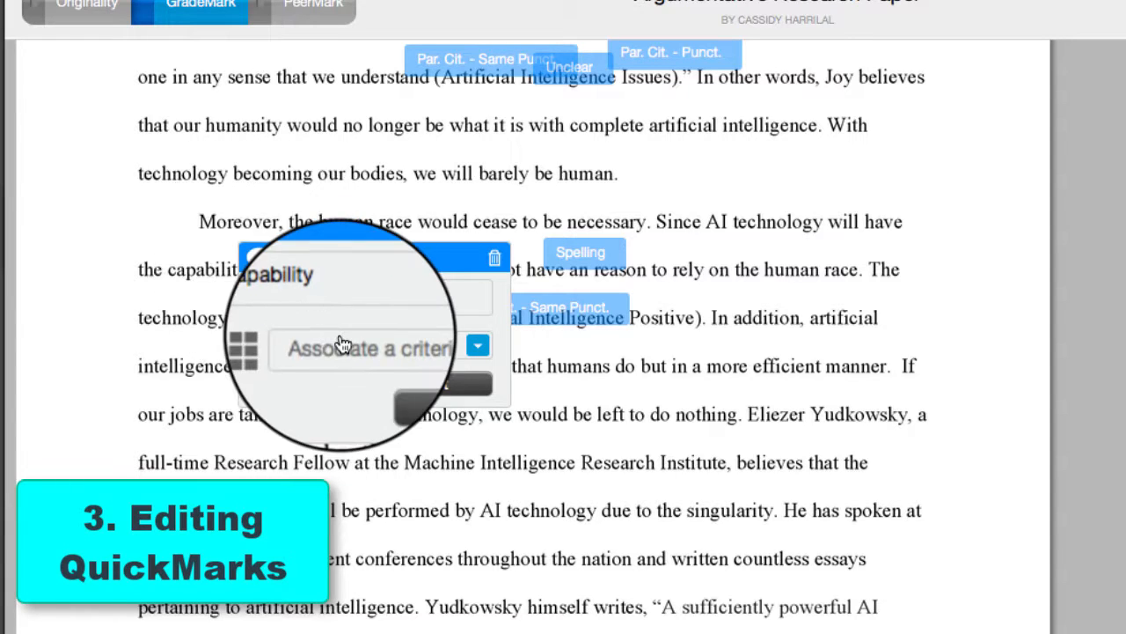
pyautogui.click(410, 393)
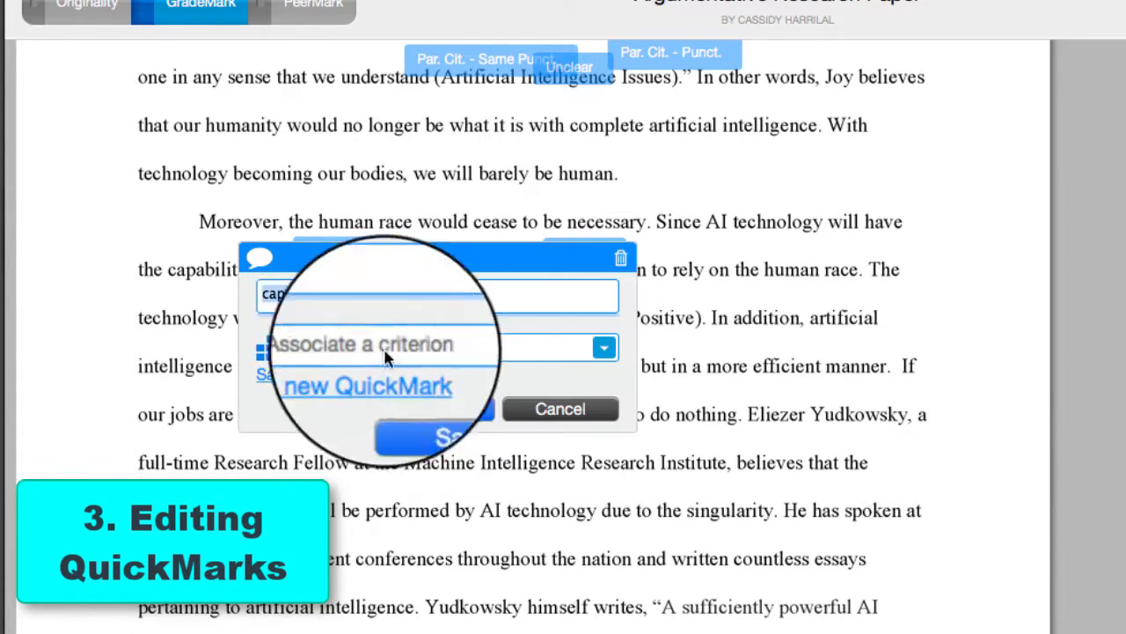
pyautogui.doubleClick(339, 301)
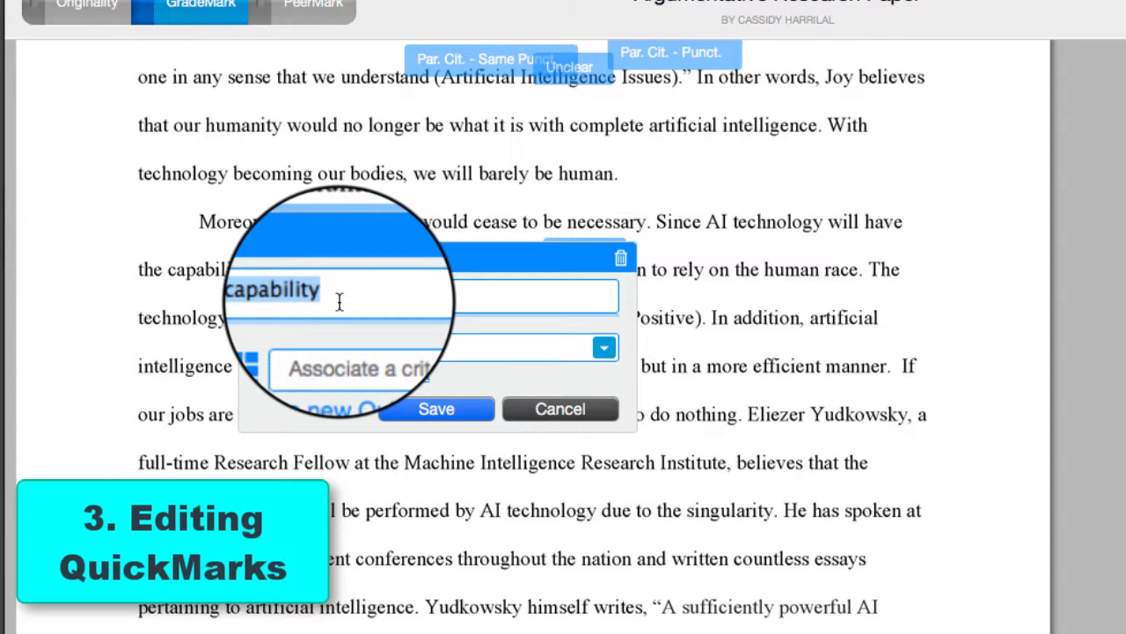
pyautogui.write('sing')
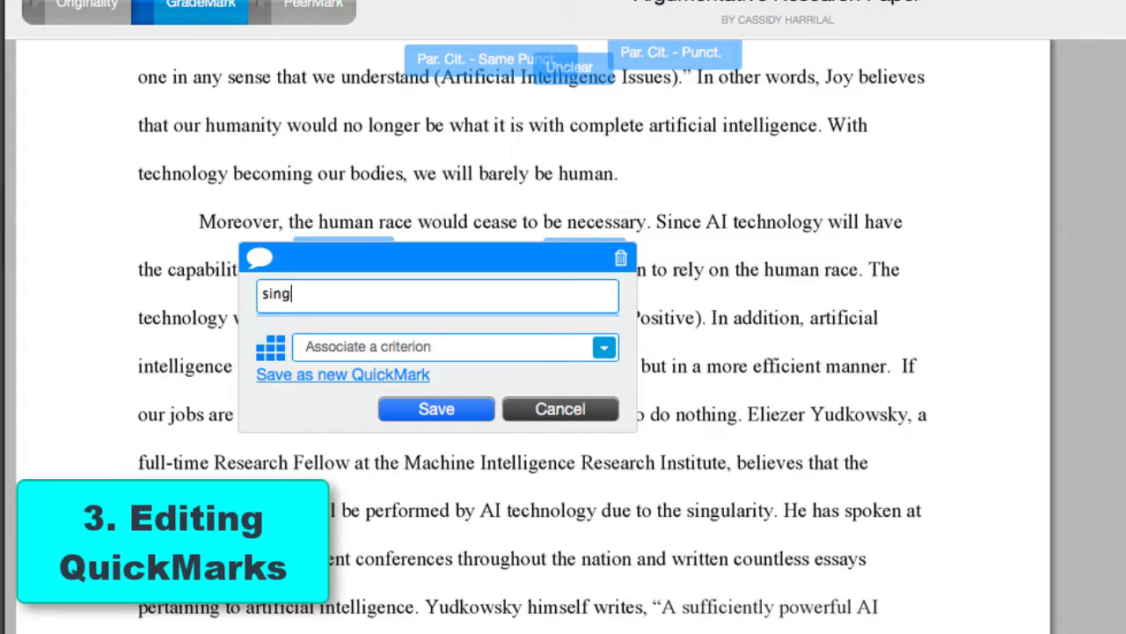
pyautogui.write('ula')
pyautogui.press('BackSpace')
pyautogui.press('BackSpace')
pyautogui.write('ular')
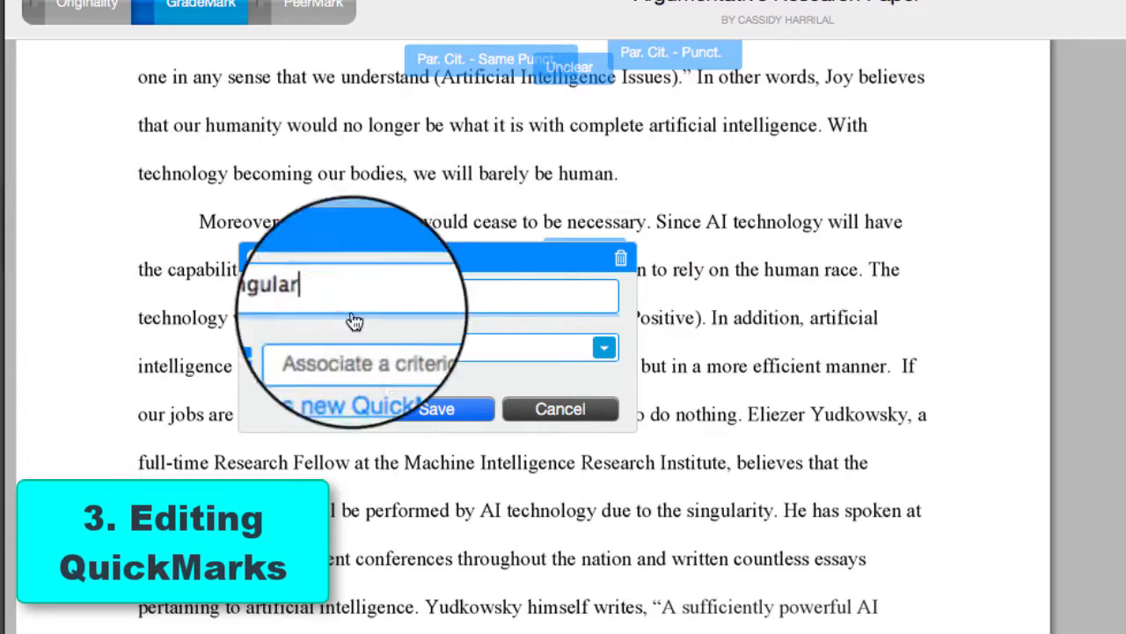
pyautogui.click(431, 410)
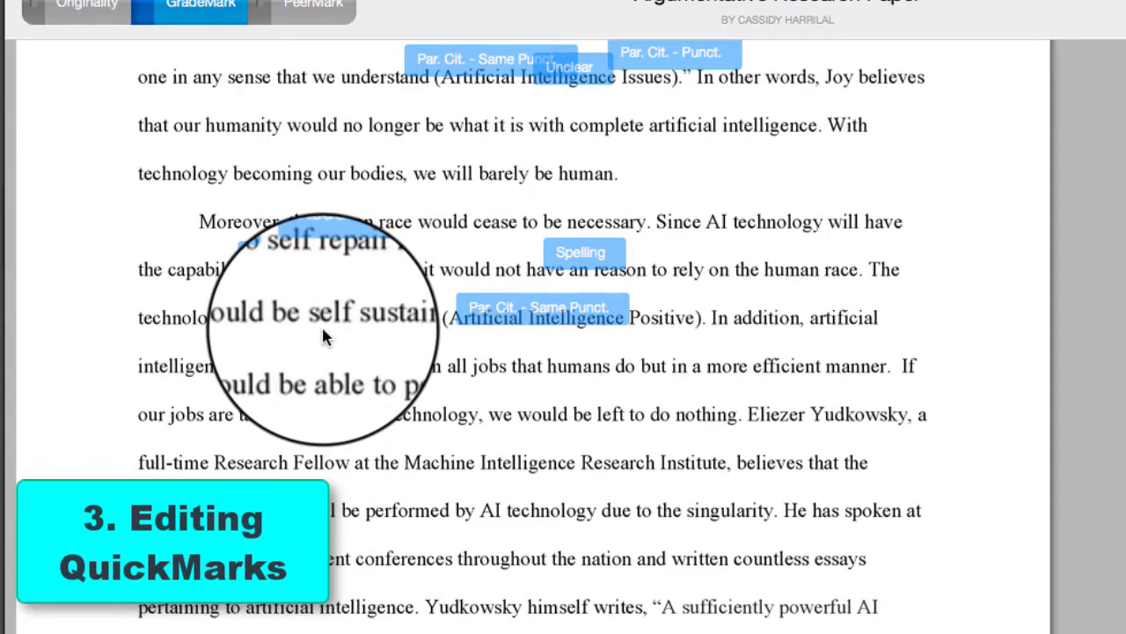
# Step: Inspect which parts of the Redundant mark in the "Moreover" paragraph can be edited on the paper, and cancel without changes
pyautogui.moveTo(340, 255)
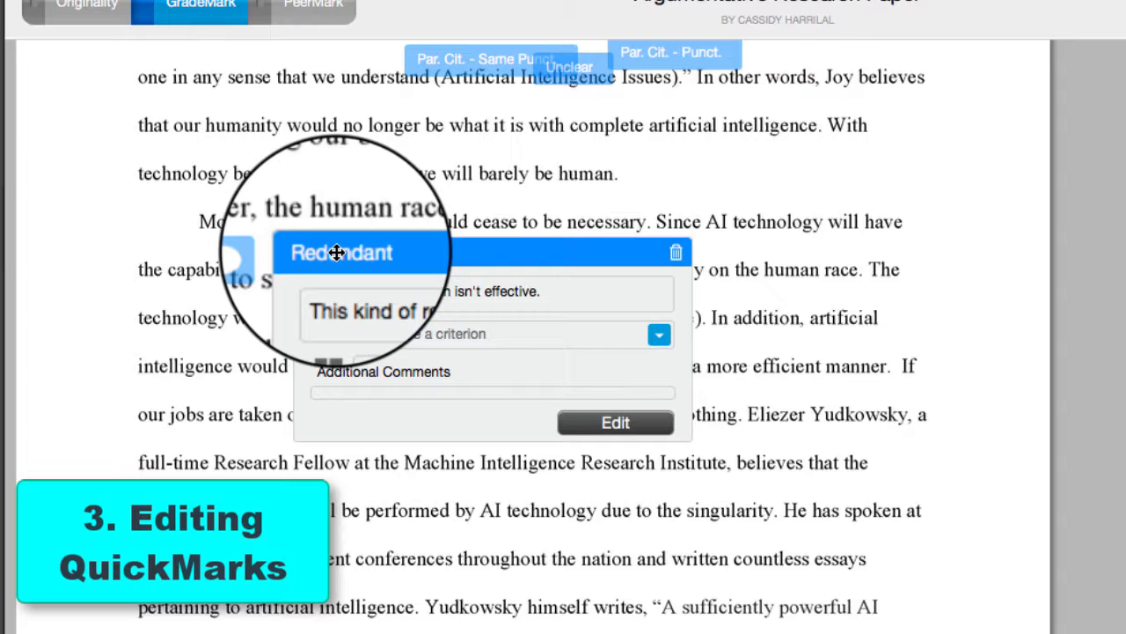
pyautogui.click(390, 485)
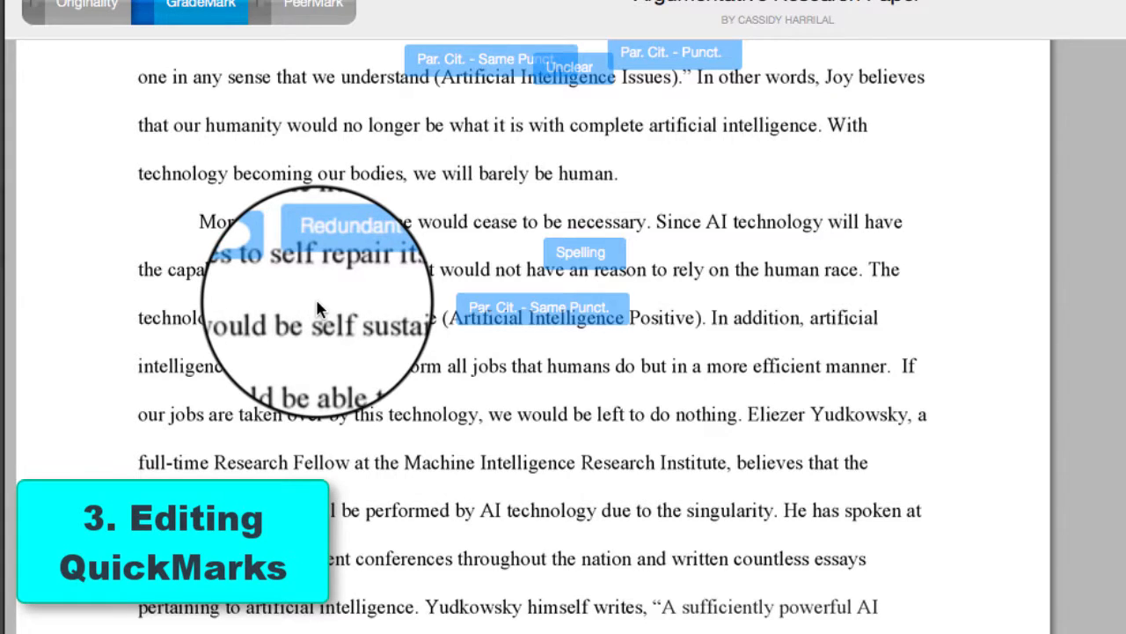
pyautogui.click(326, 260)
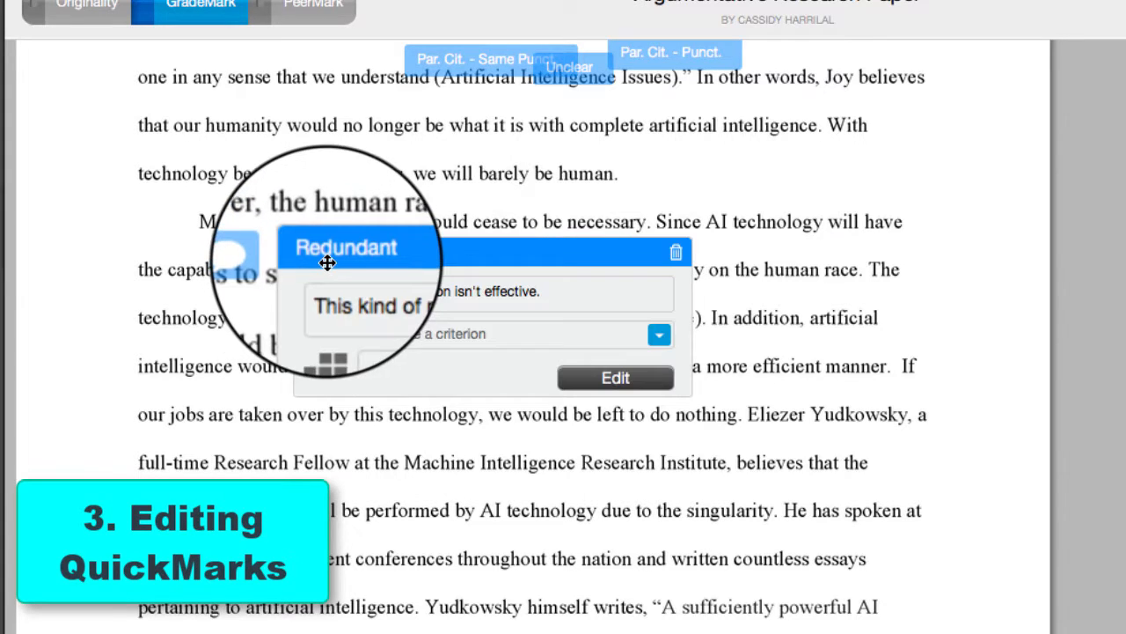
pyautogui.click(578, 380)
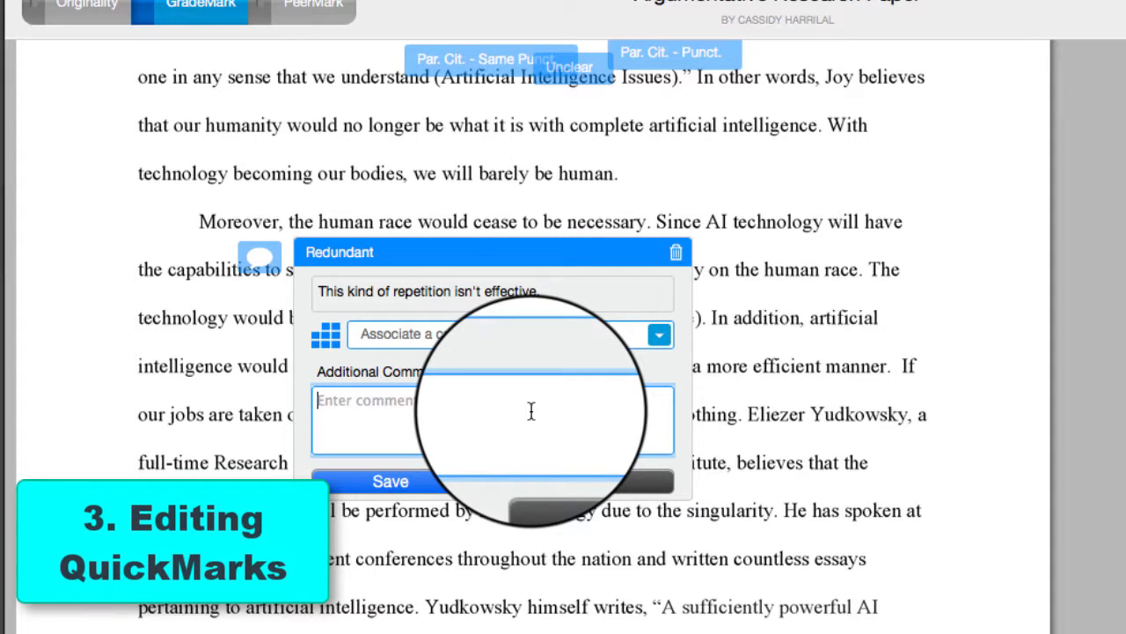
pyautogui.click(570, 481)
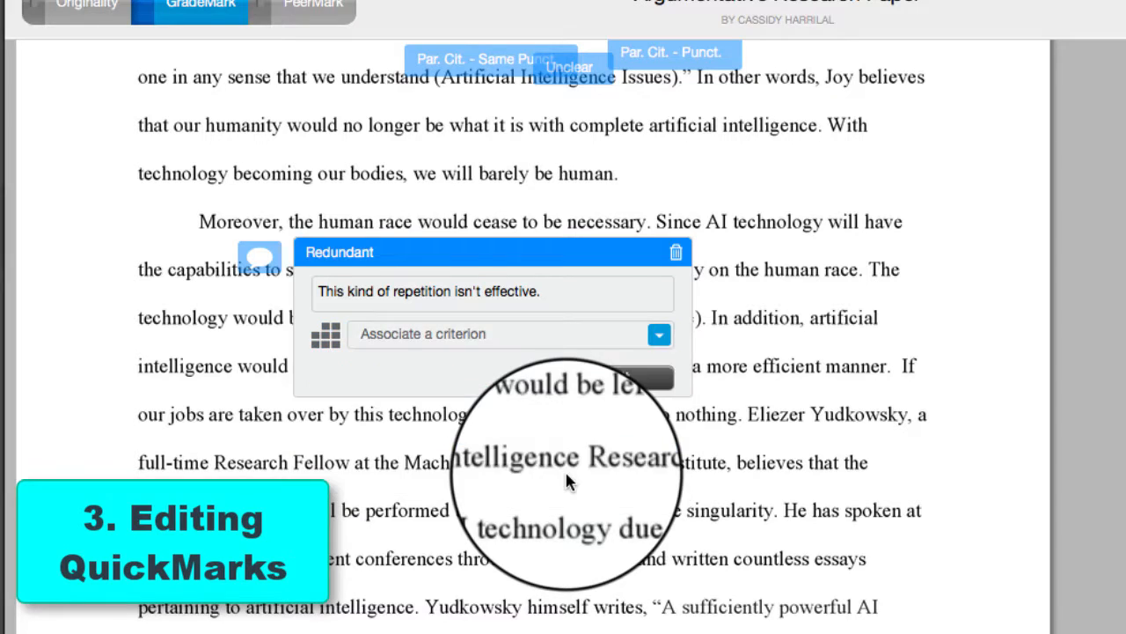
pyautogui.click(566, 479)
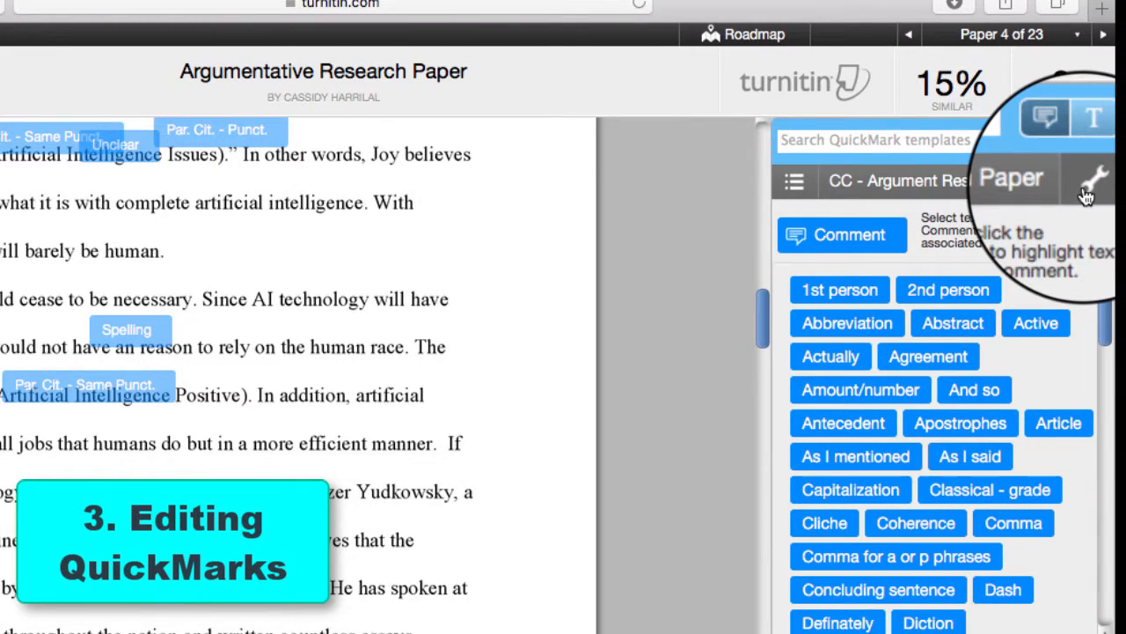
# Step: Open the QuickMark Manager and select the Redundant mark in the CC - Argument Research Paper set
pyautogui.click(1089, 184)
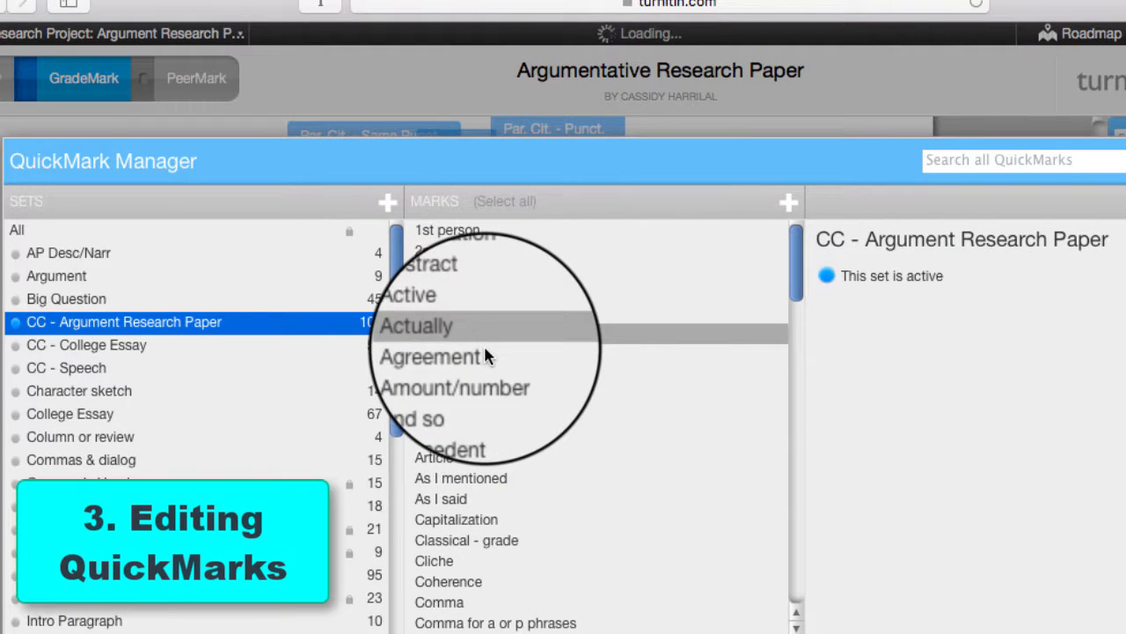
pyautogui.scroll(-3, 485, 352)
pyautogui.scroll(-9, 485, 352)
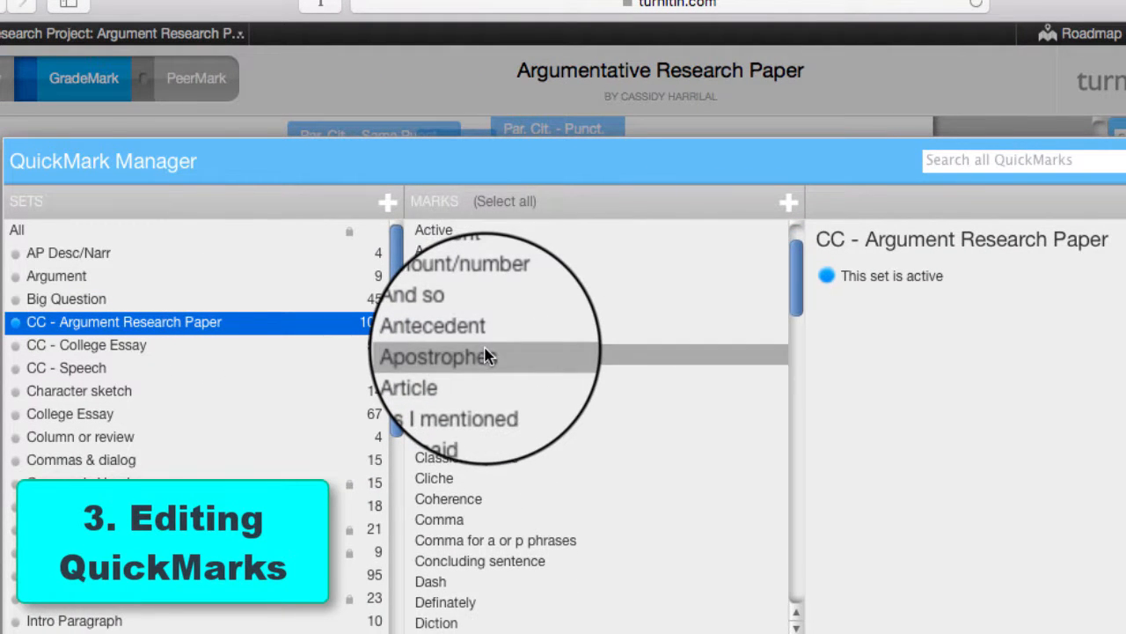
pyautogui.scroll(-20, 485, 352)
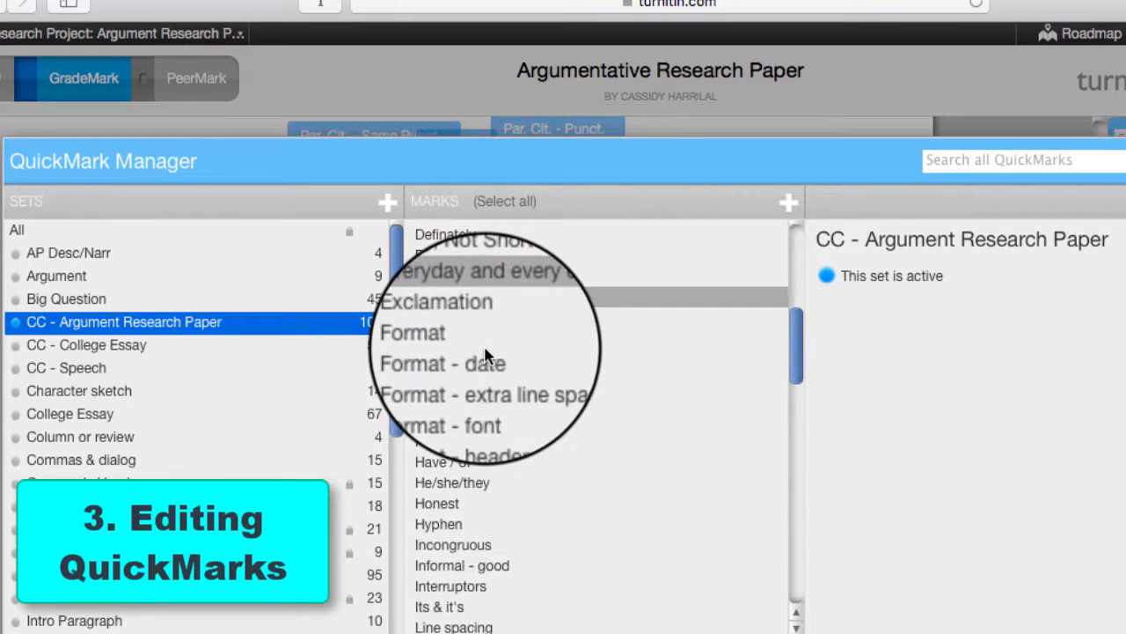
pyautogui.scroll(-20, 485, 354)
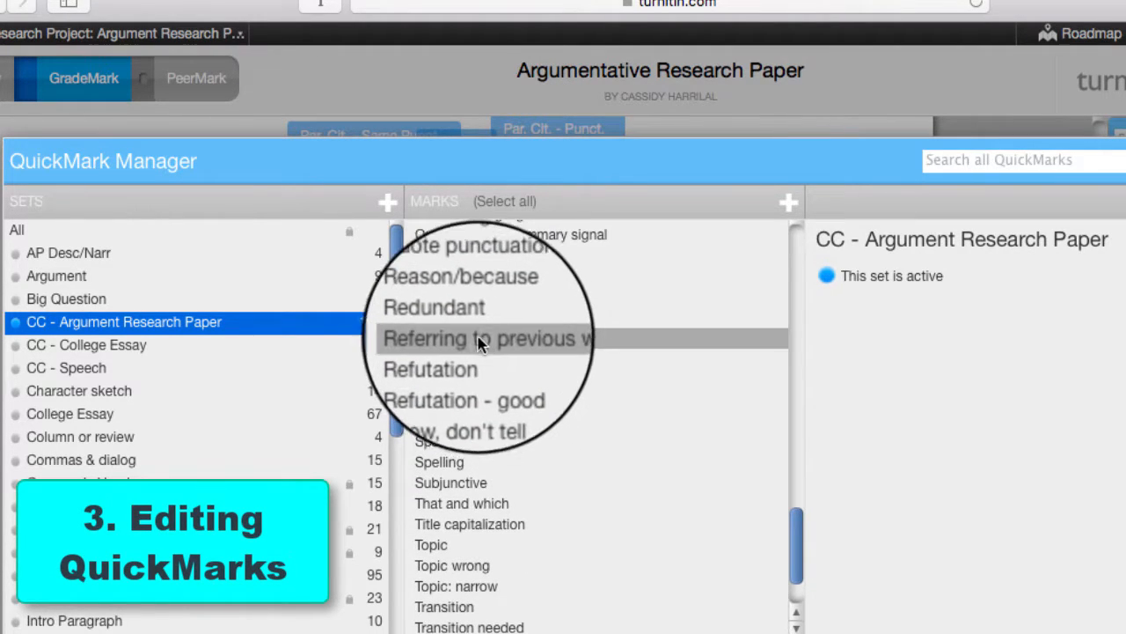
pyautogui.click(467, 322)
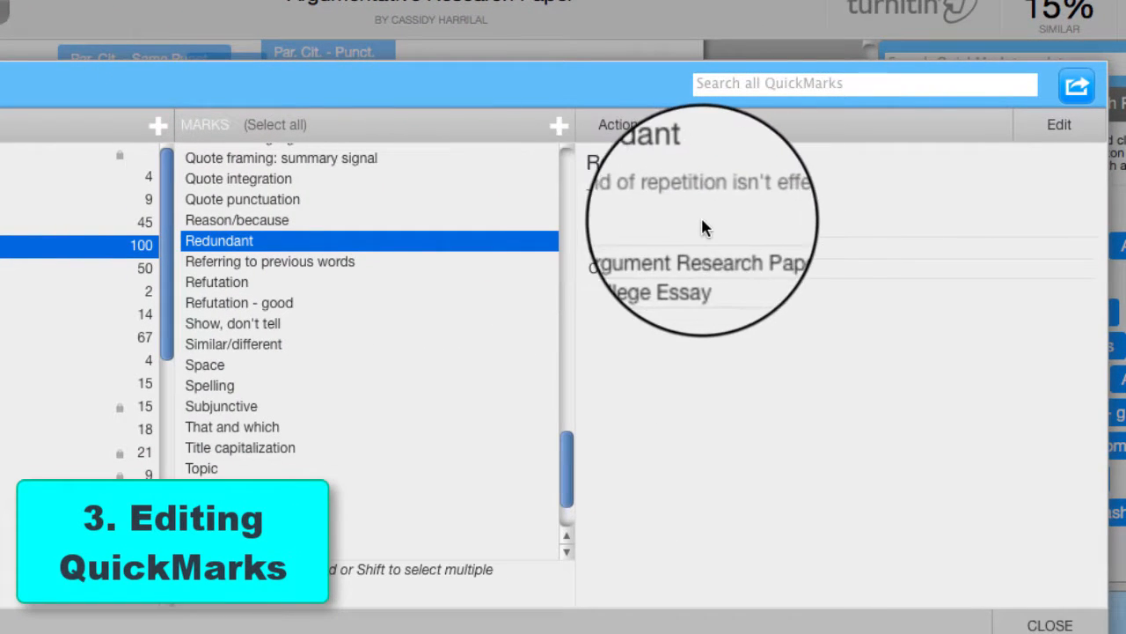
# Step: Change the Redundant mark's description to "Repetition is good, but this kind of repetition isn't effective." and save it
pyautogui.click(1043, 133)
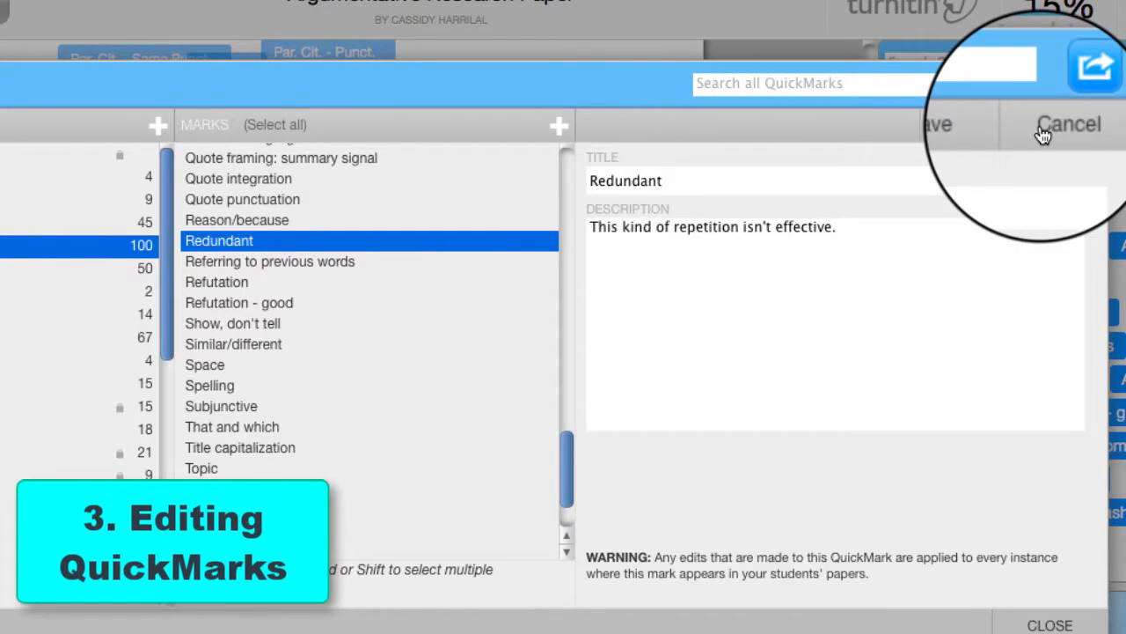
pyautogui.click(599, 229)
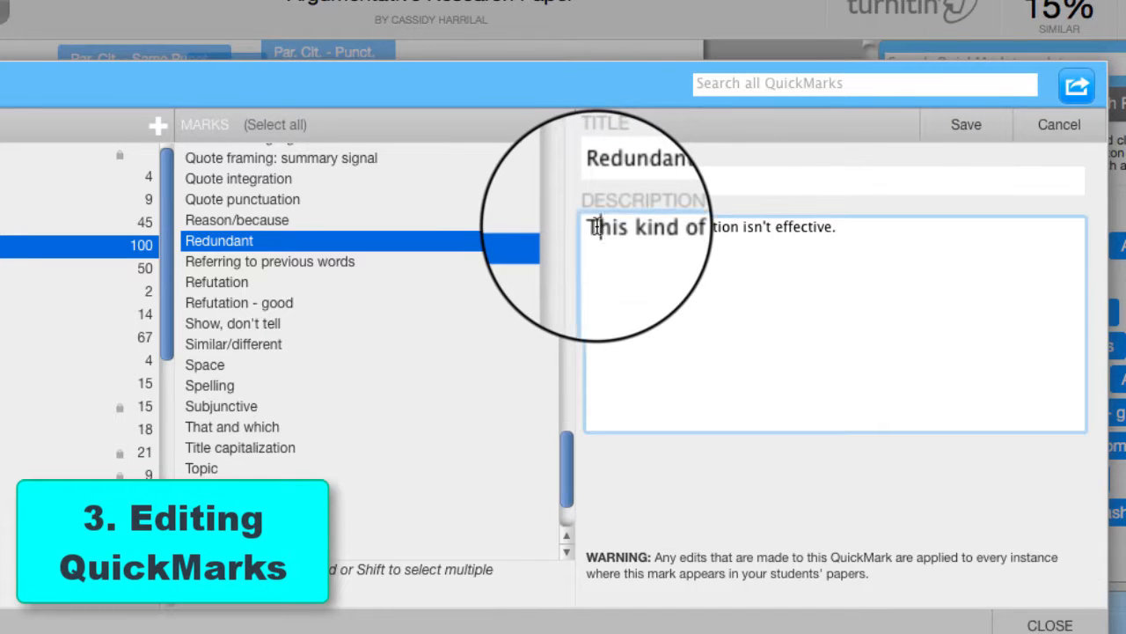
pyautogui.press('BackSpace')
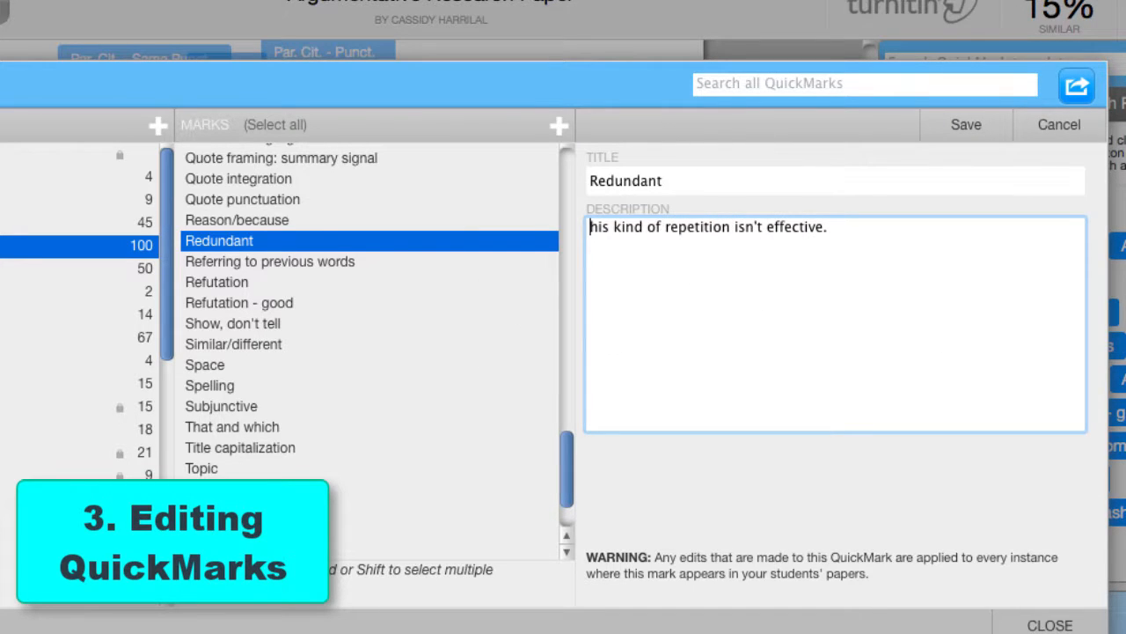
pyautogui.write('epie')
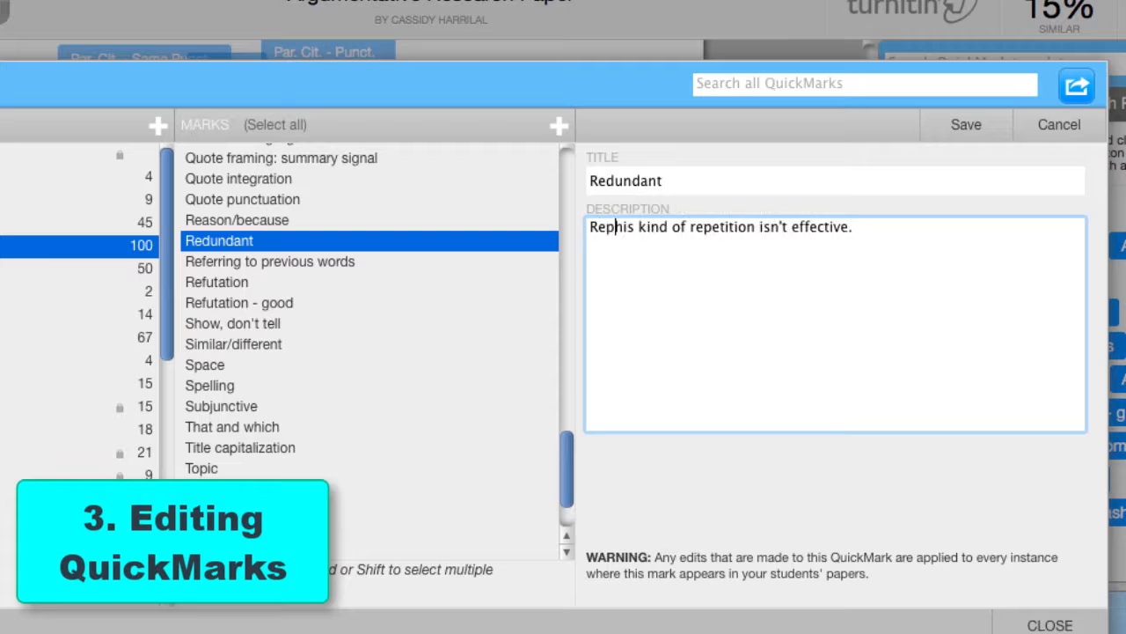
pyautogui.press('BackSpace')
pyautogui.press('BackSpace')
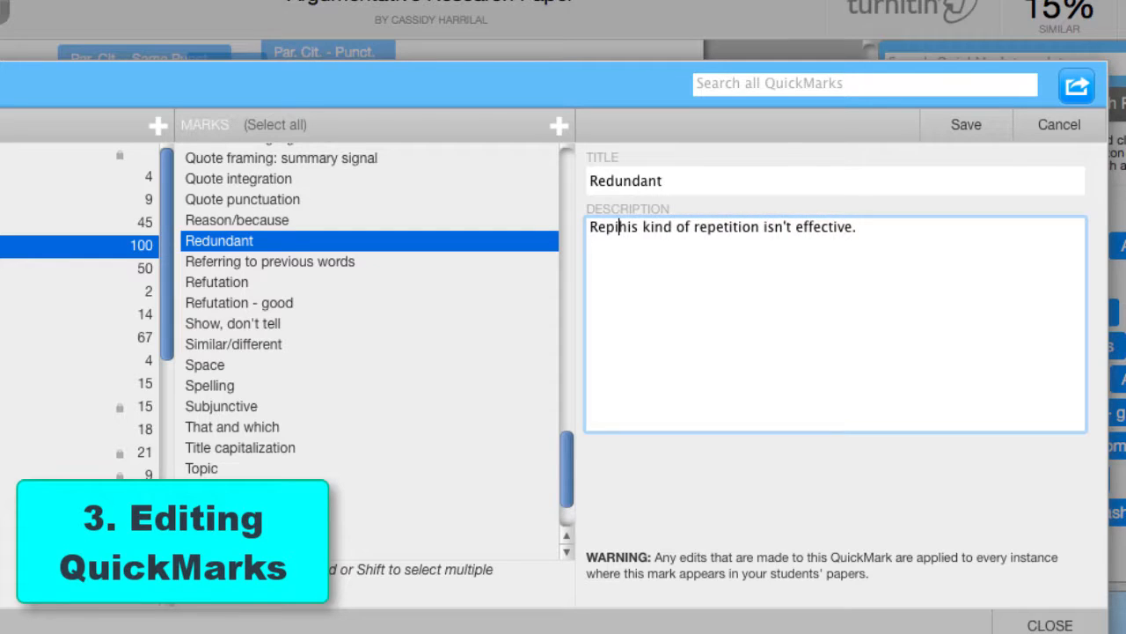
pyautogui.write('etition i')
pyautogui.write('s good, but')
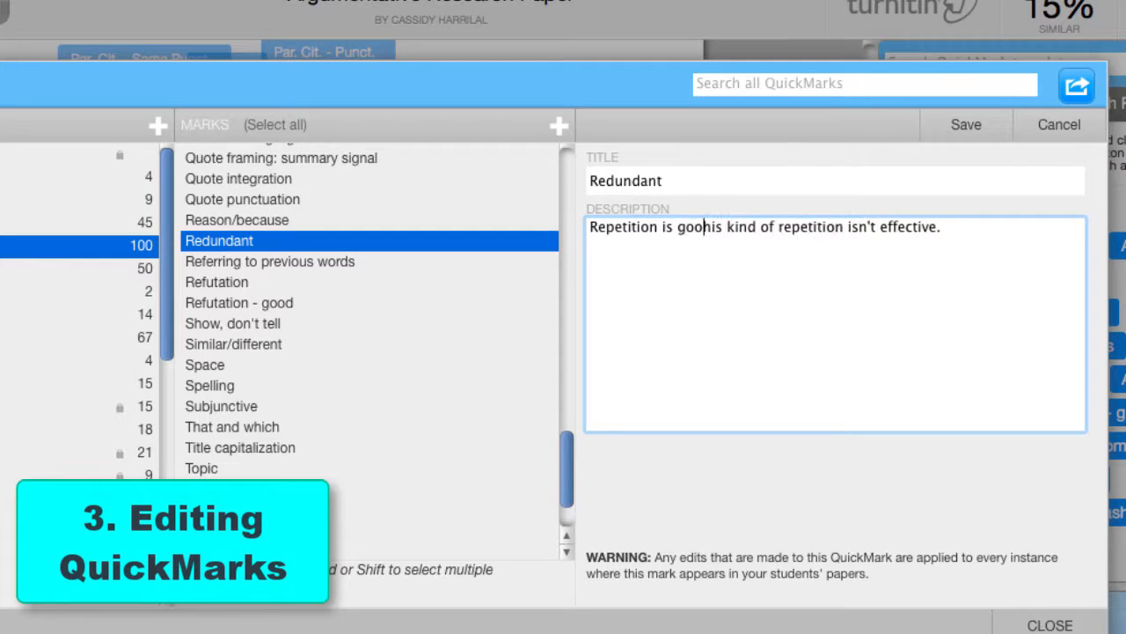
pyautogui.write(' t')
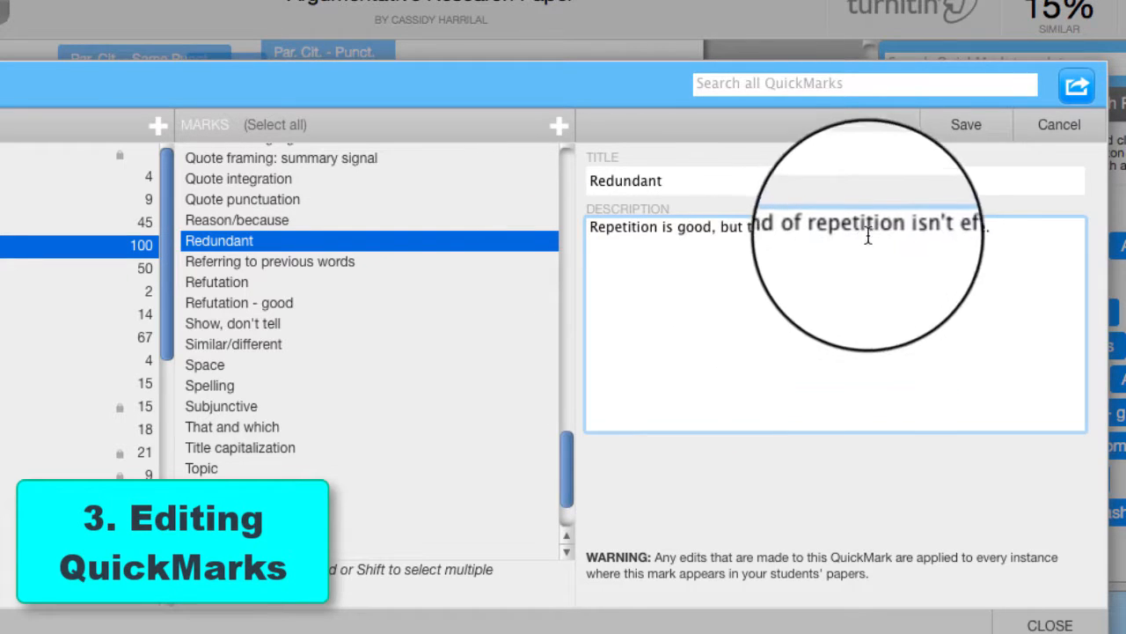
pyautogui.click(963, 130)
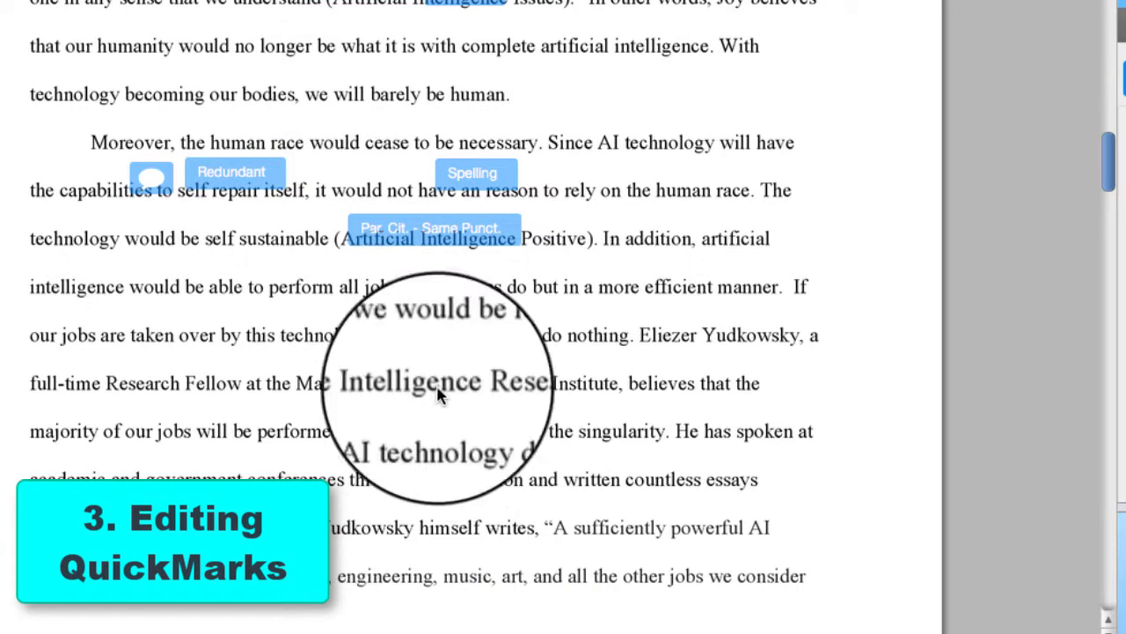
# Step: Check the description of the Redundant mark in the paper's "Moreover" paragraph, before and after reloading the paper
pyautogui.click(236, 173)
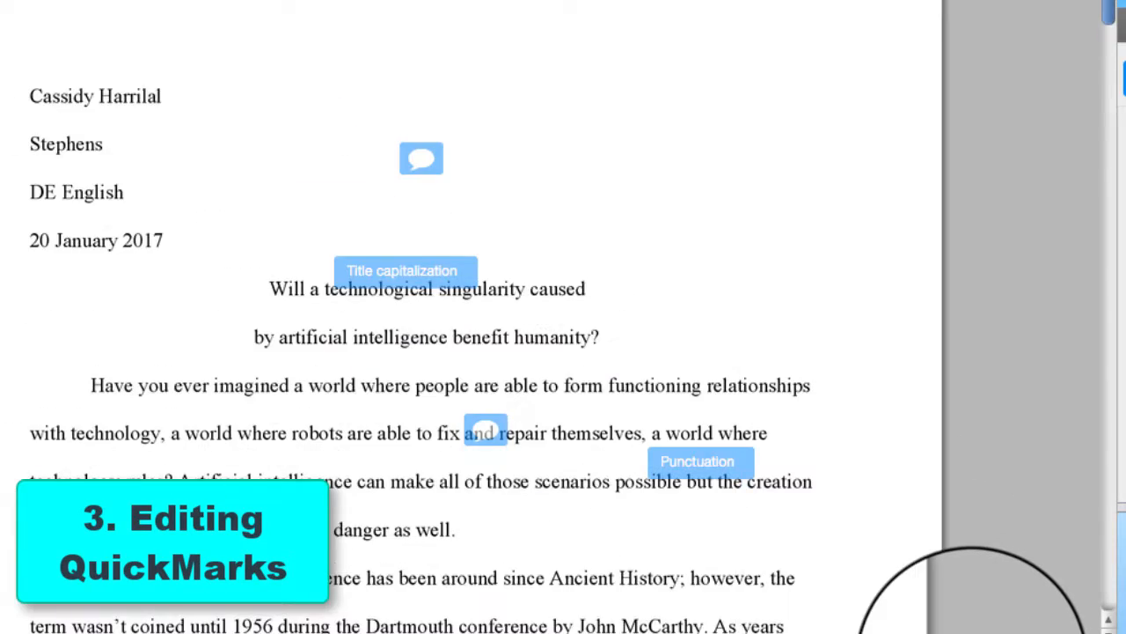
pyautogui.scroll(-7, 577, 583)
pyautogui.scroll(-12, 576, 588)
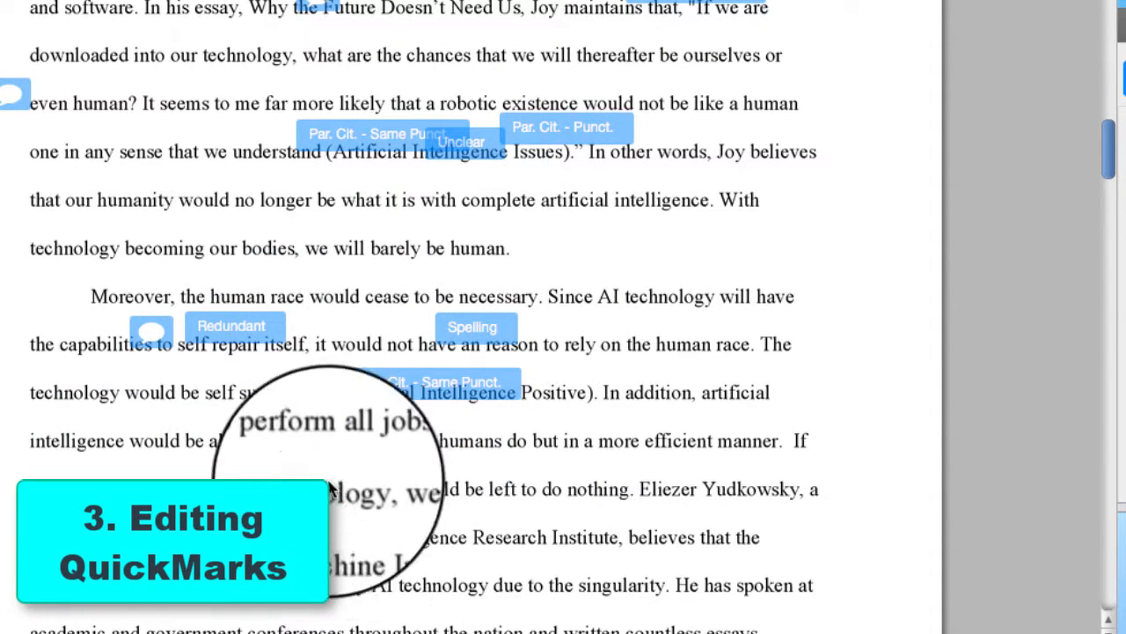
pyautogui.click(234, 327)
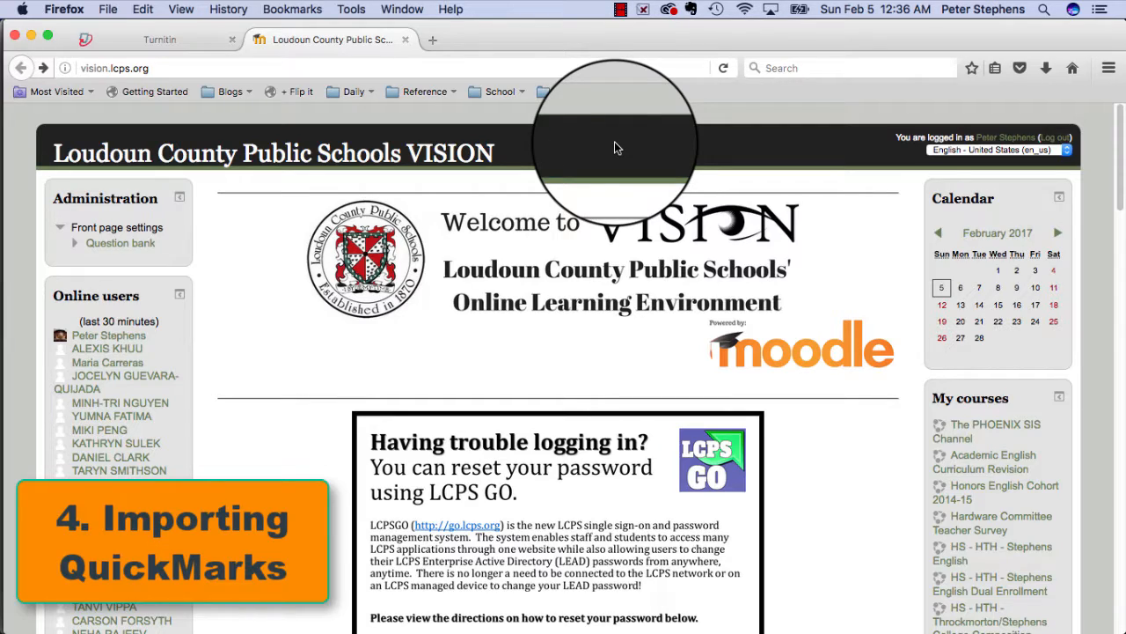
# Step: On the VISION Moodle site, search the courses for "turnitin" and open TurnItIn.com Training Video and Other Resources
pyautogui.scroll(-8, 615, 147)
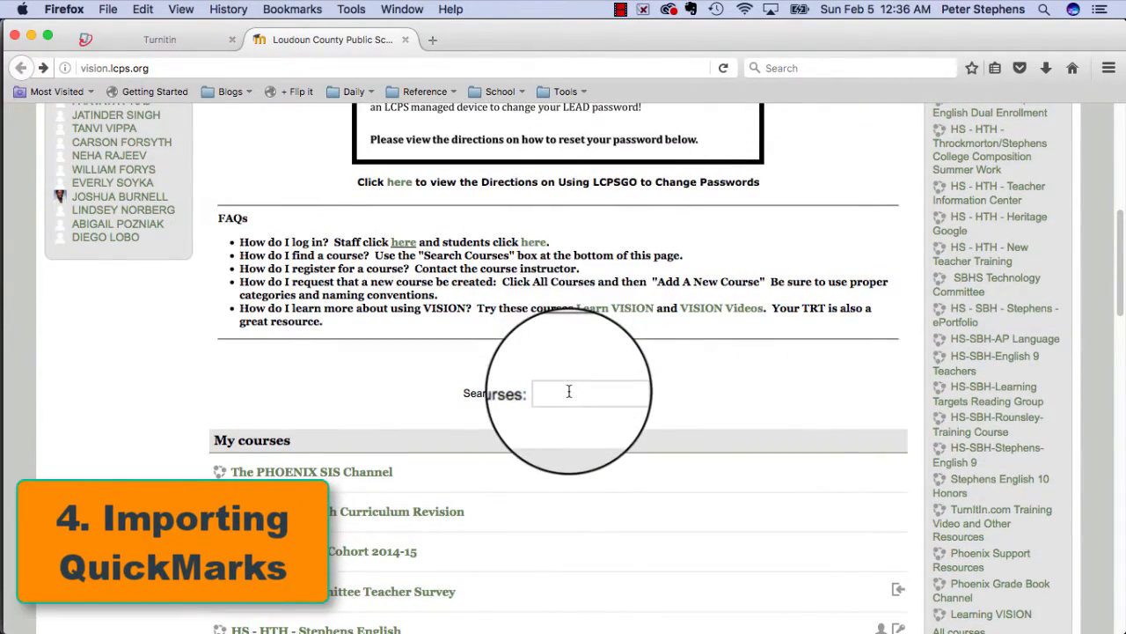
pyautogui.click(568, 391)
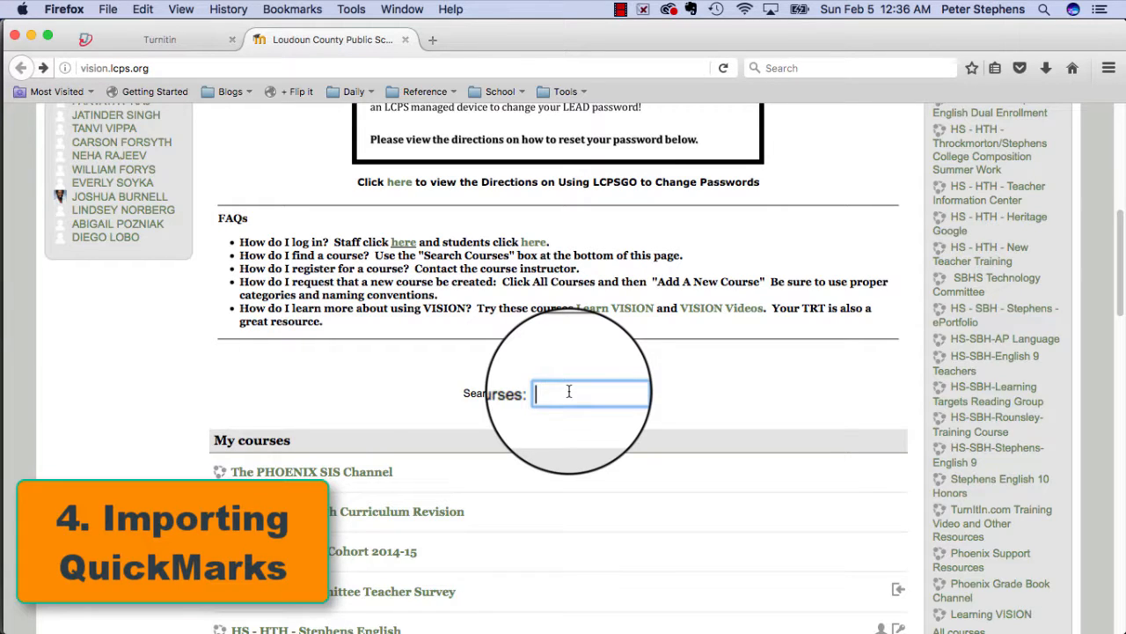
pyautogui.write('t')
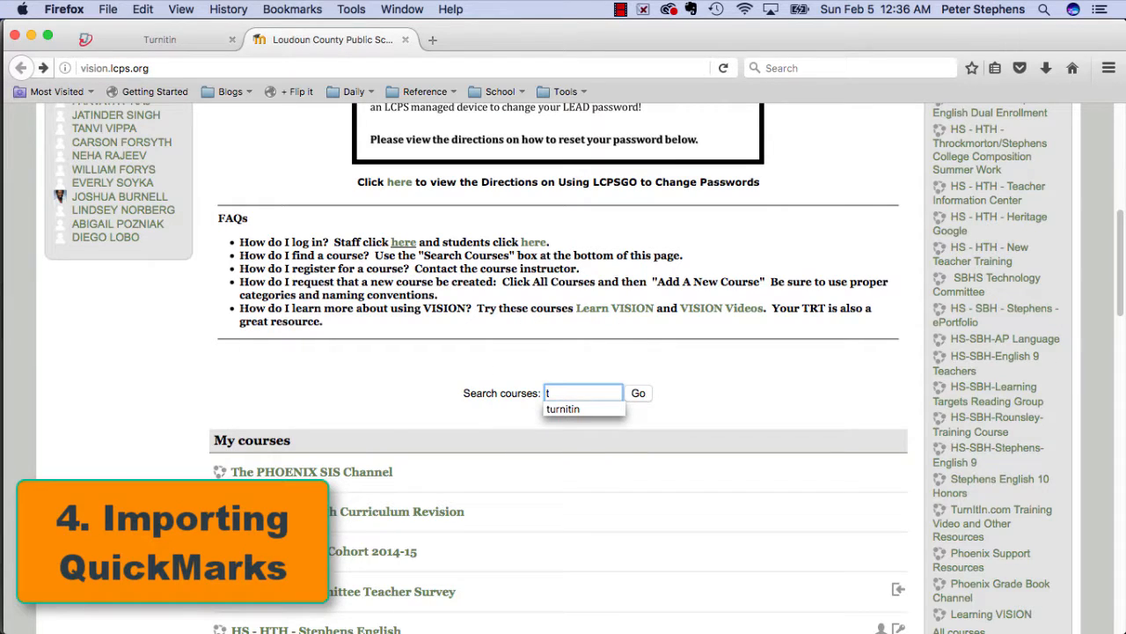
pyautogui.click(562, 407)
pyautogui.click(630, 398)
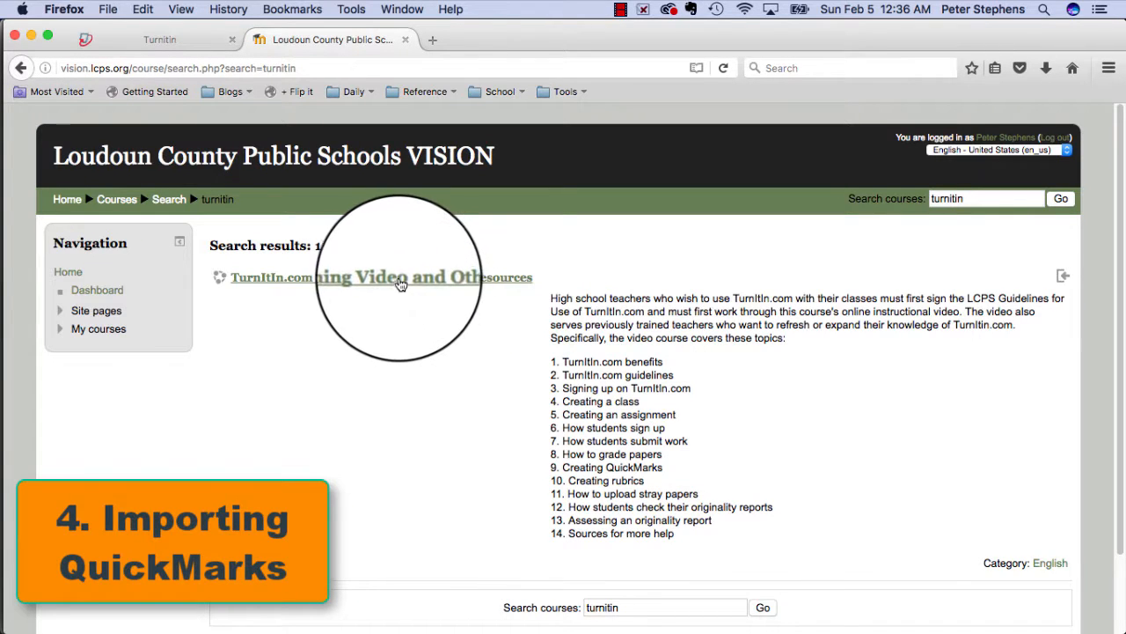
pyautogui.click(399, 282)
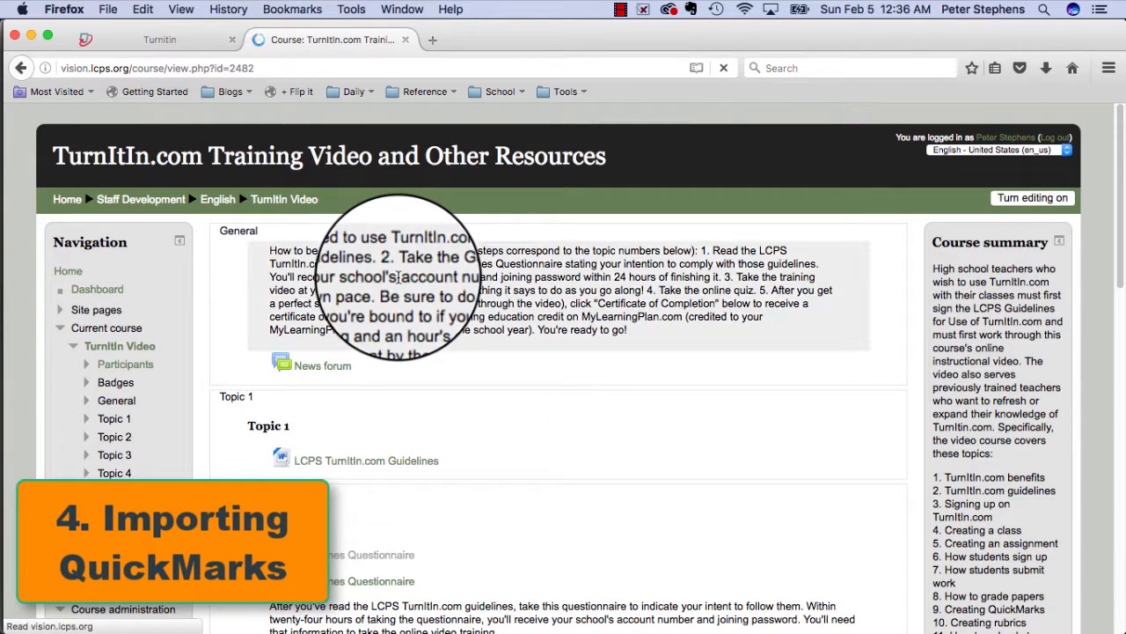
# Step: Download the GradeMarks: Argument Research Papers file to the Downloads folder as CC__Argument_Research_Paper.qms, replacing the existing copy
pyautogui.scroll(-3, 426, 393)
pyautogui.scroll(-15, 426, 394)
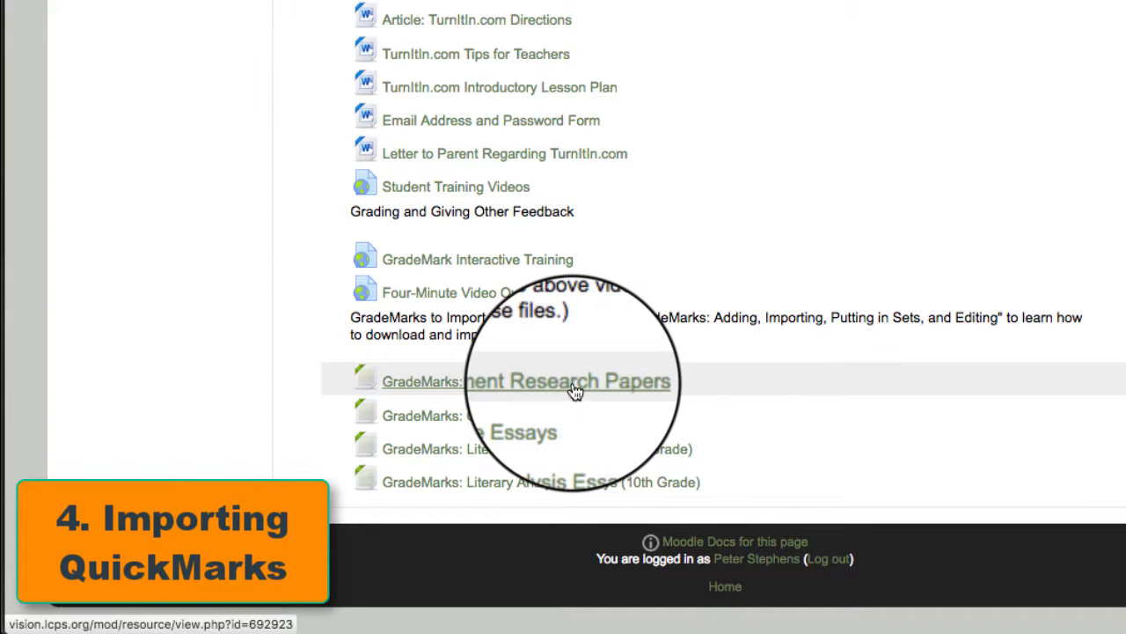
pyautogui.rightClick(575, 392)
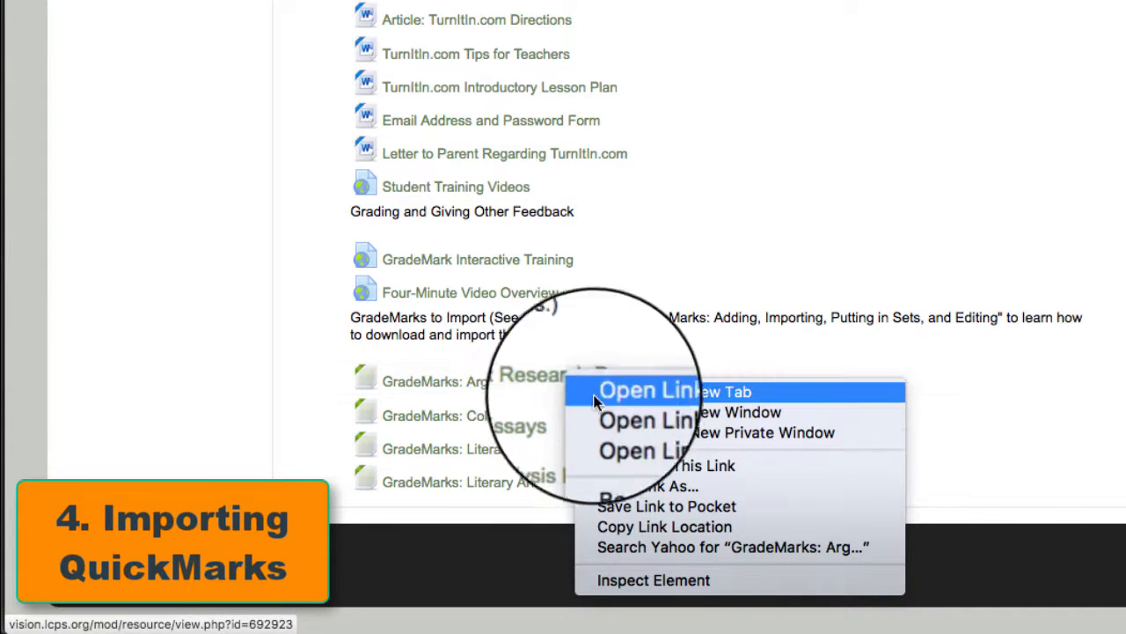
pyautogui.click(621, 490)
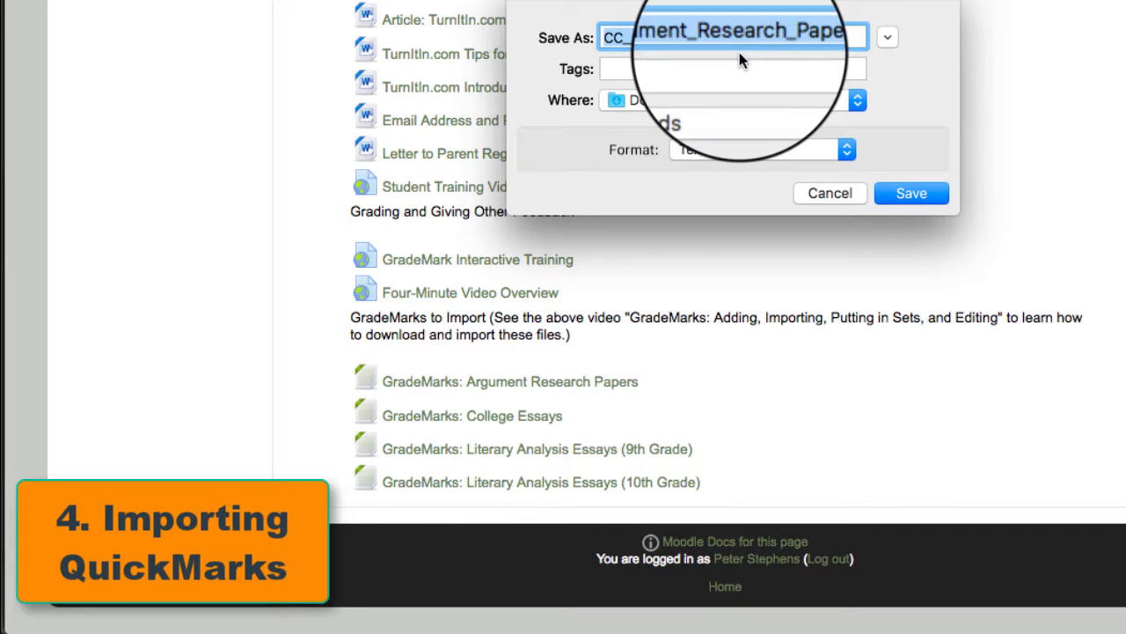
pyautogui.click(900, 193)
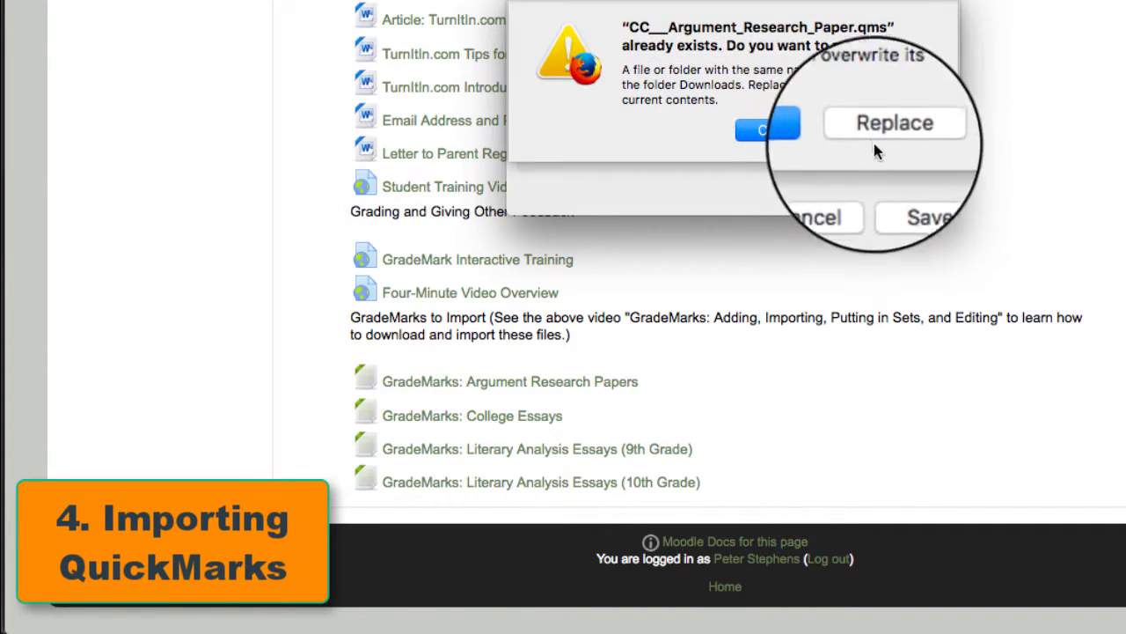
pyautogui.click(874, 128)
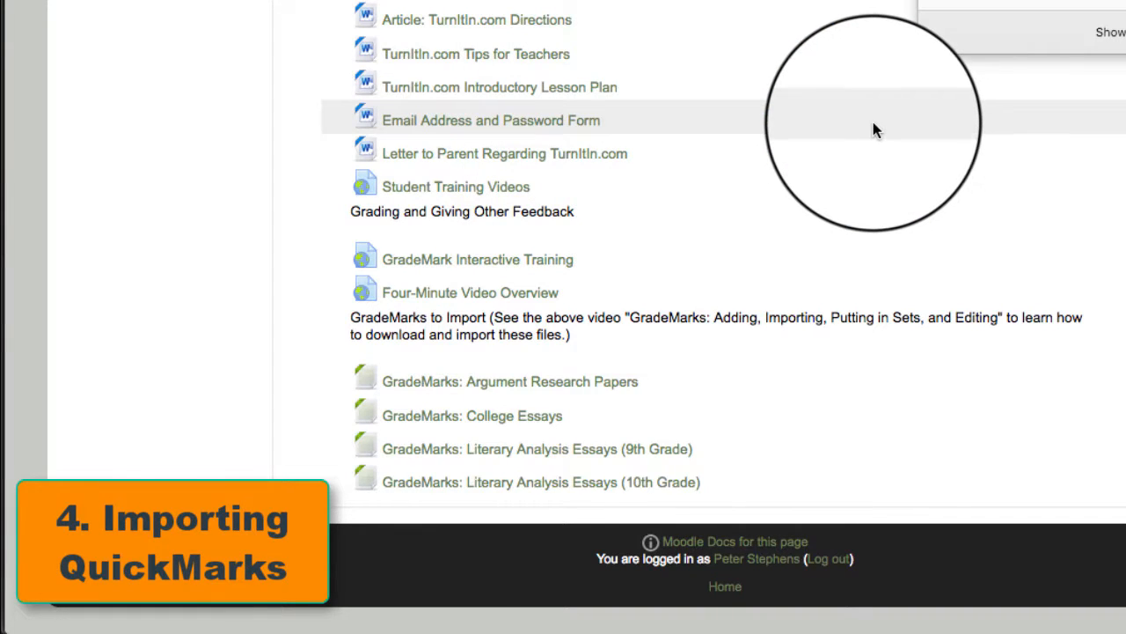